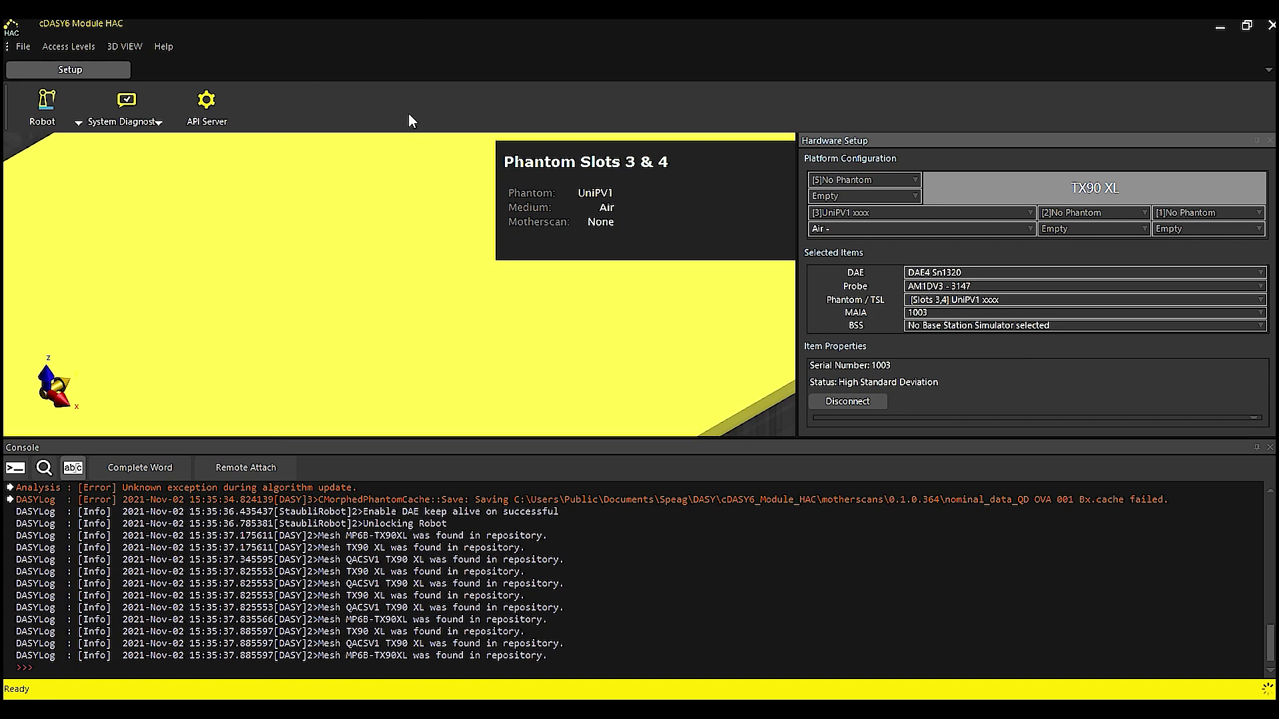
Start the cDASY6 API server, launch Jupyter via start_jupyter, and open MIF_Measurements.ipynb.
click(207, 106)
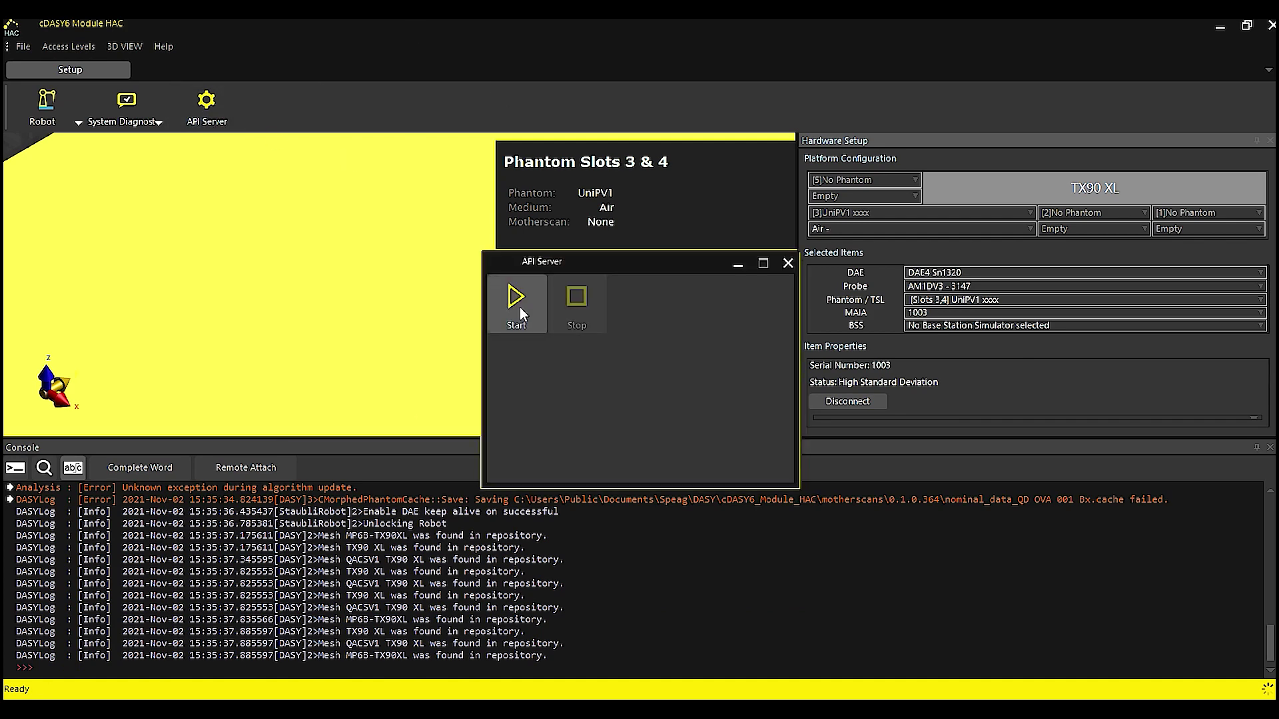
click(520, 308)
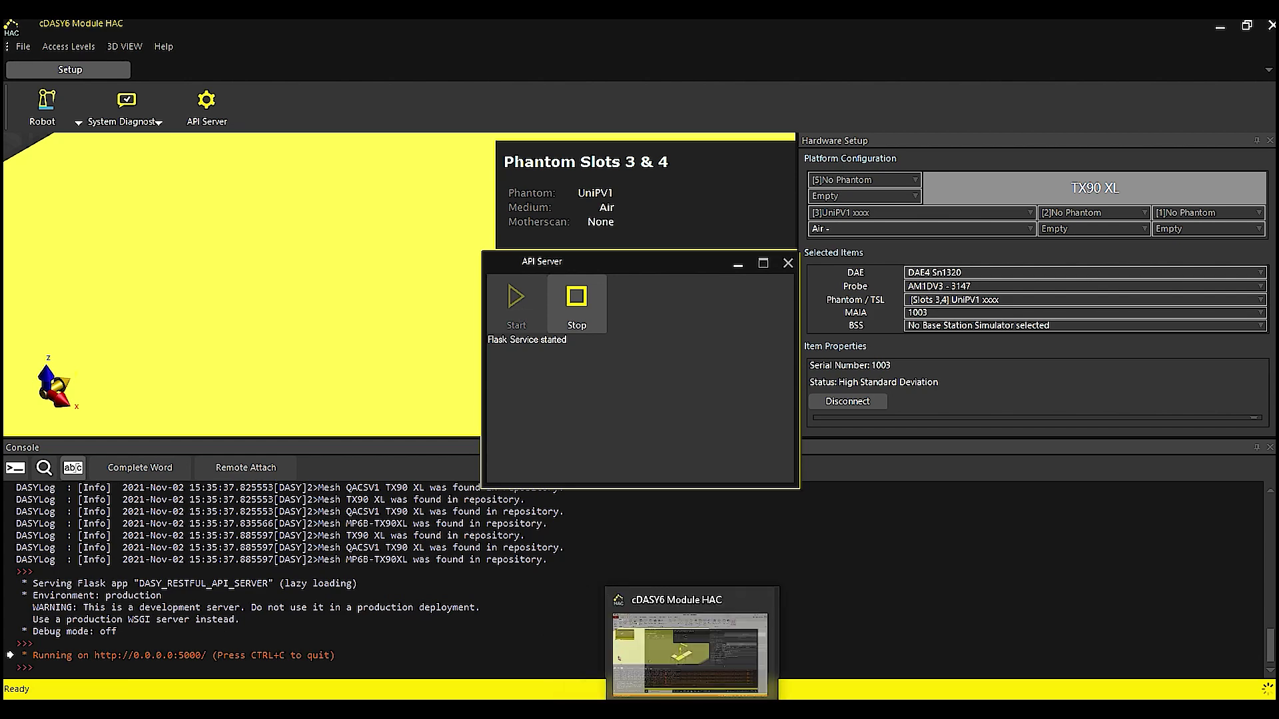
mouse_move(490, 709)
click(490, 668)
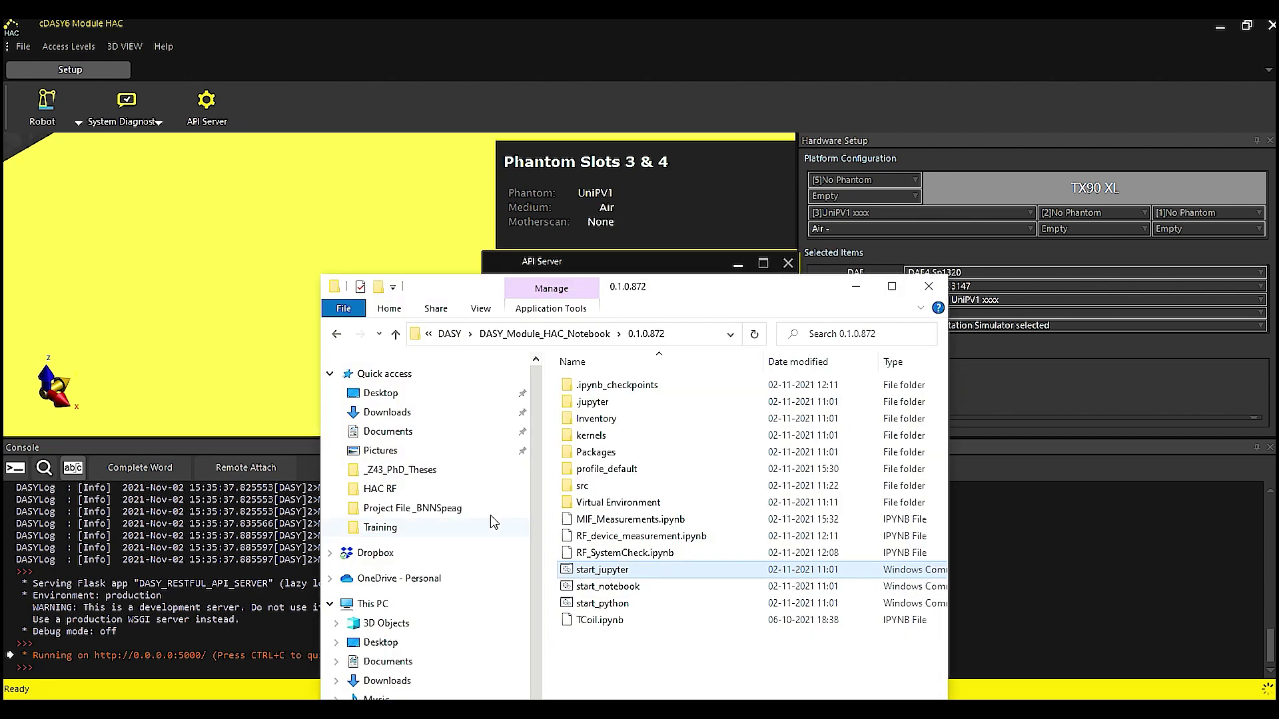
double_click(598, 571)
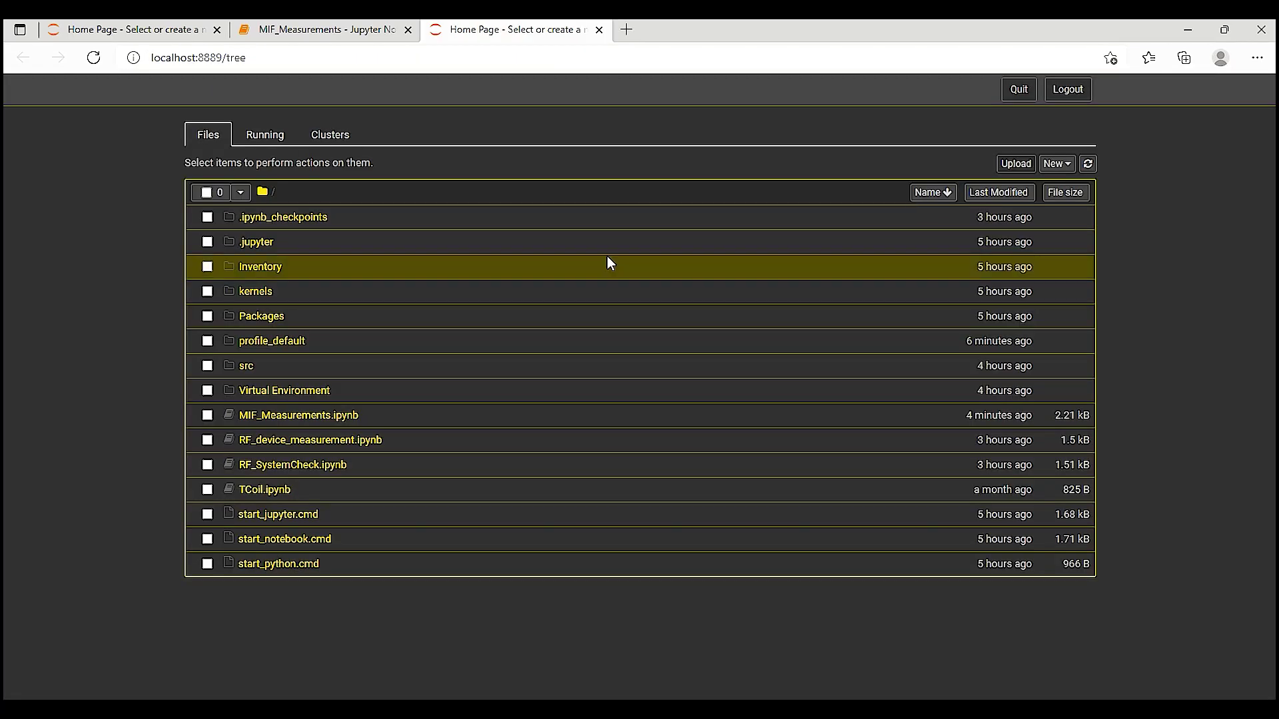
click(311, 420)
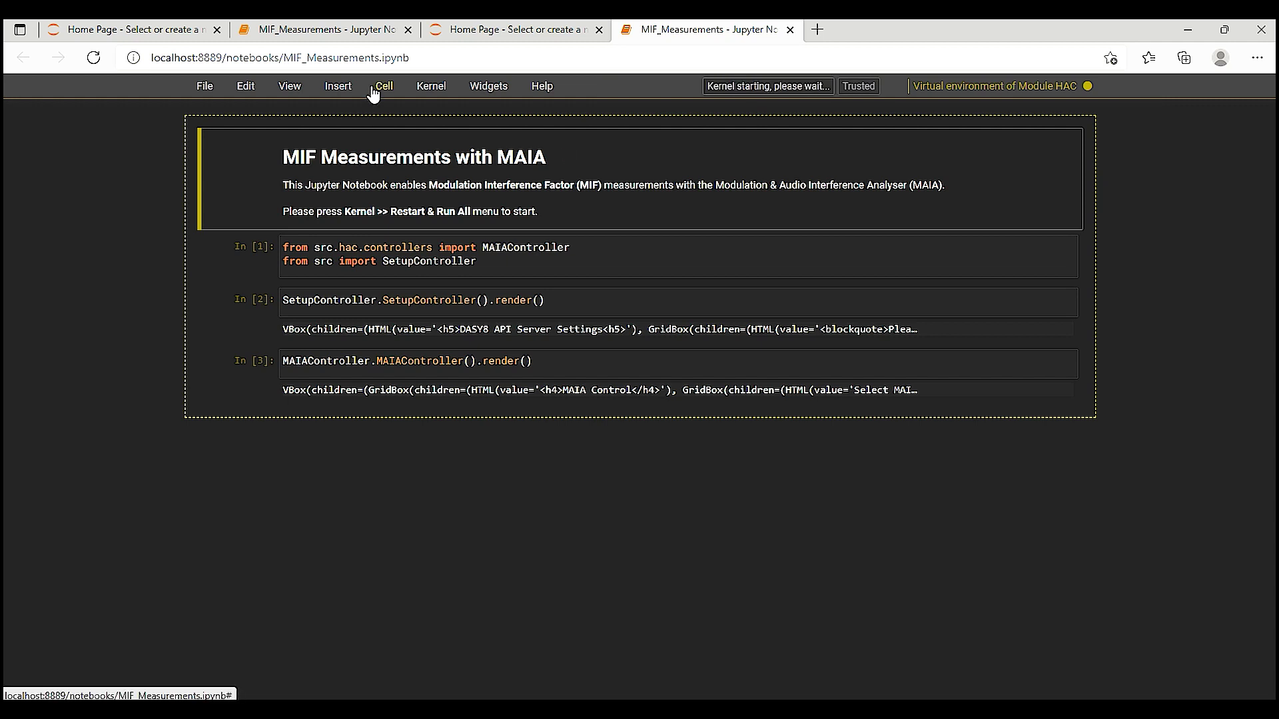
Run all cells, set the input channel to Conducted, and start the MIF measurement.
click(383, 87)
click(399, 170)
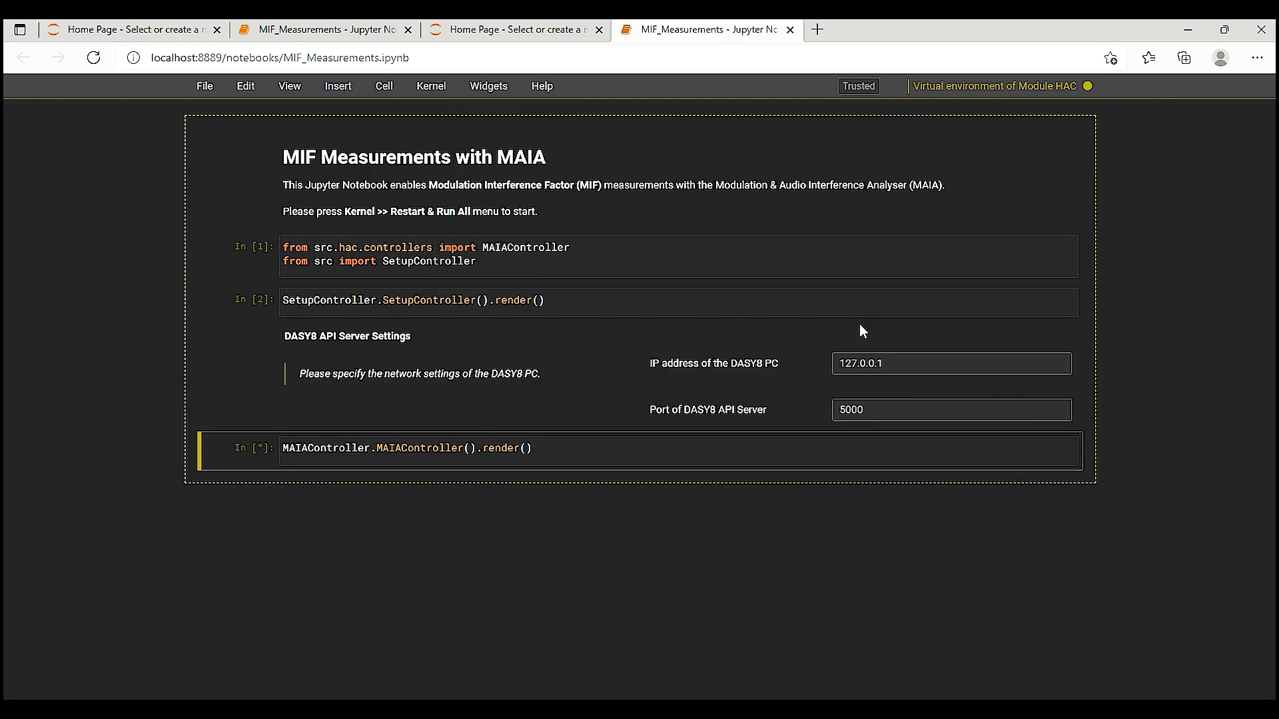
click(601, 543)
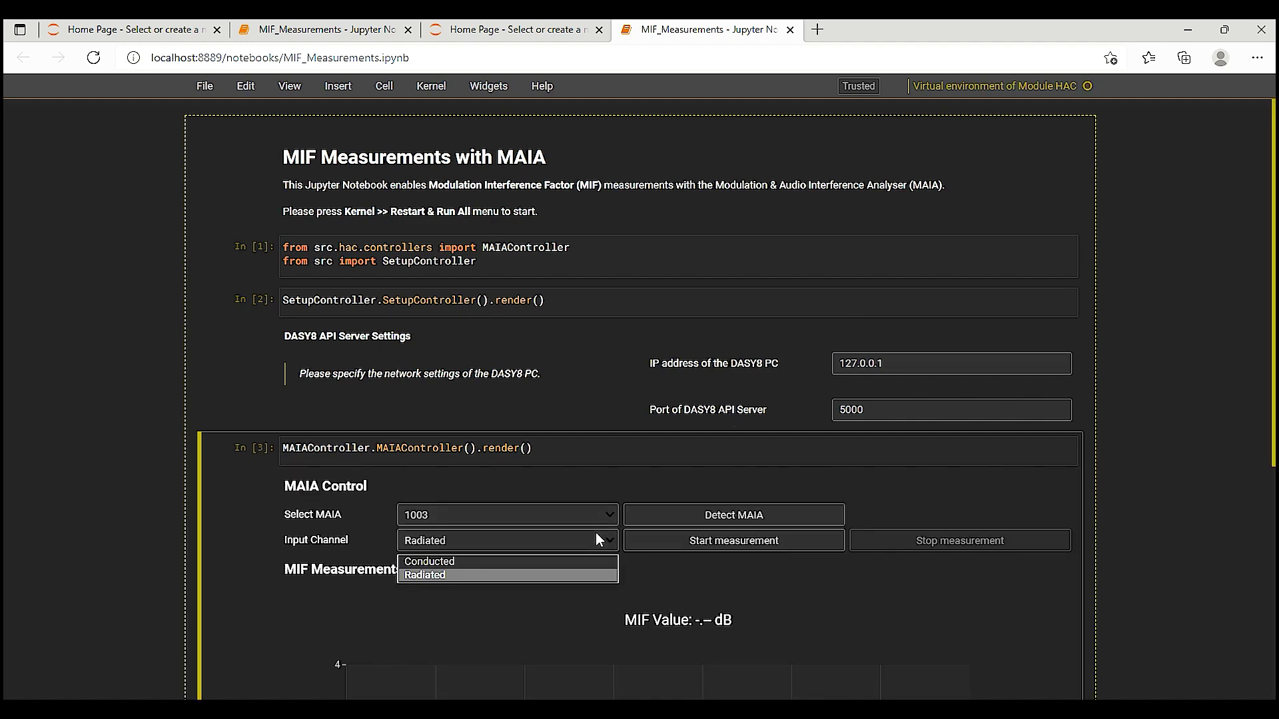
click(528, 562)
scroll(578, 507, down, 4)
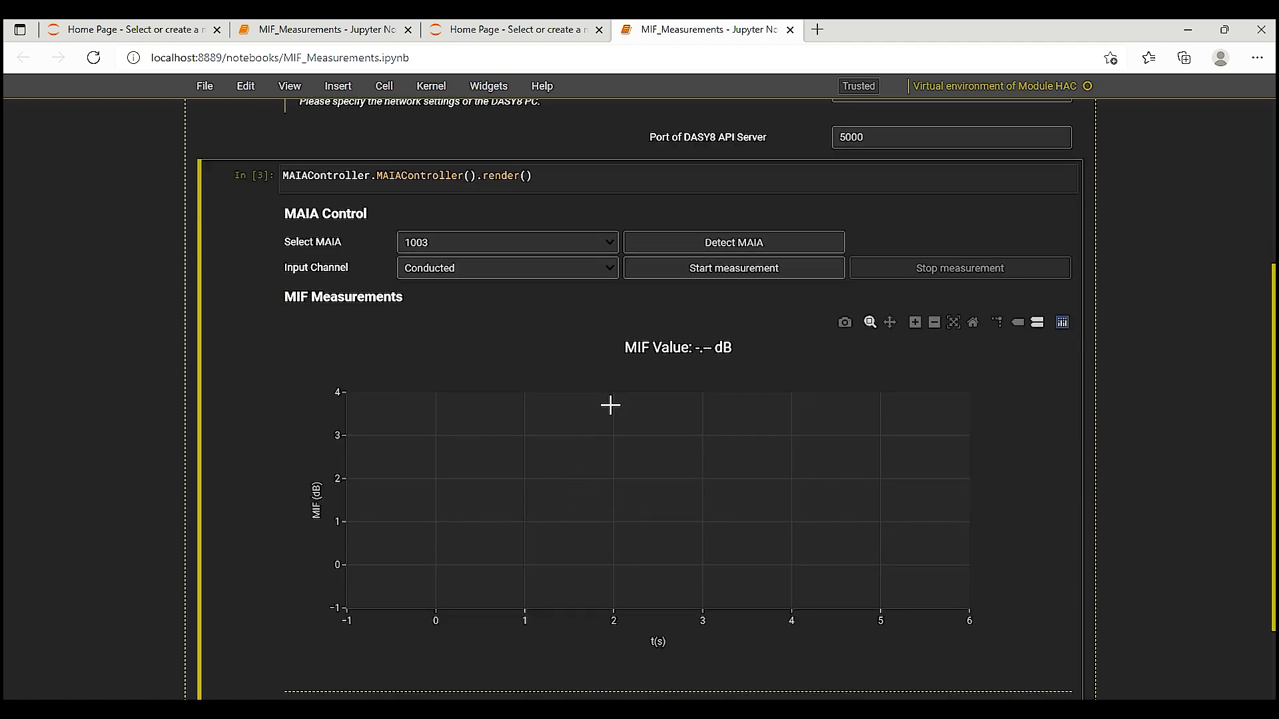
scroll(608, 405, down, 2)
click(713, 178)
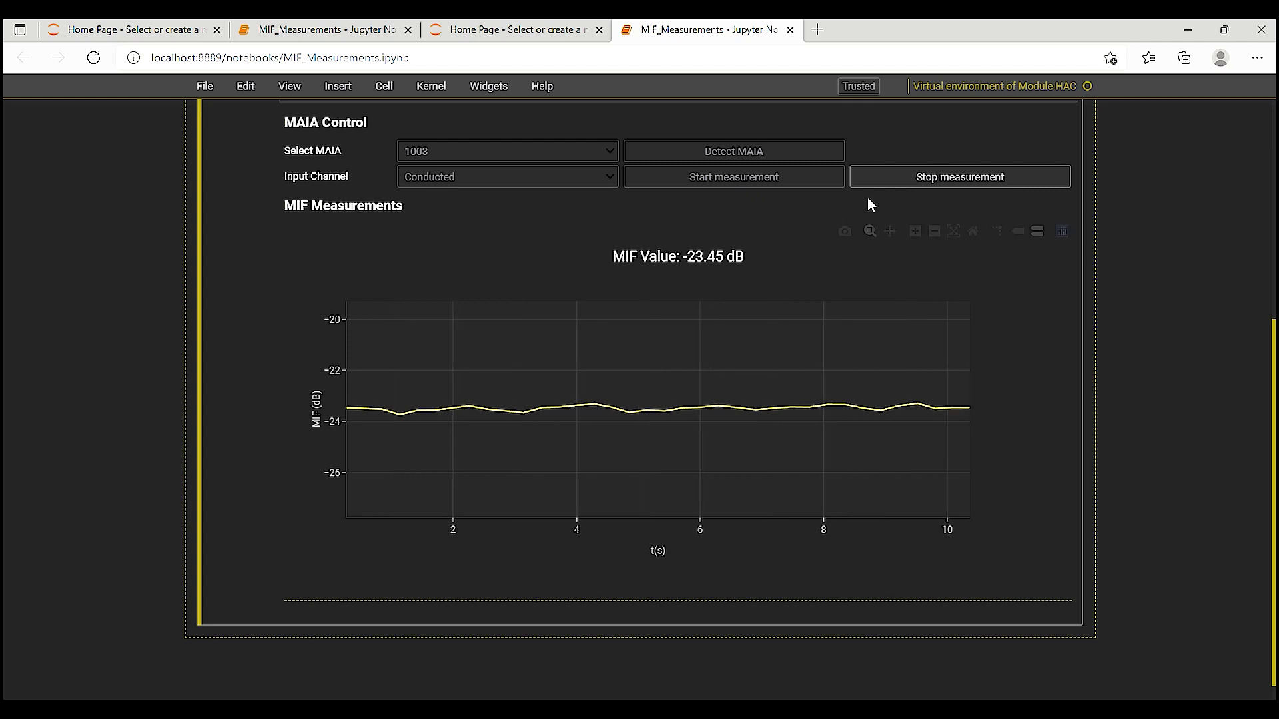
Stop the MIF measurement once it holds steady at about -23.51 dB.
click(917, 178)
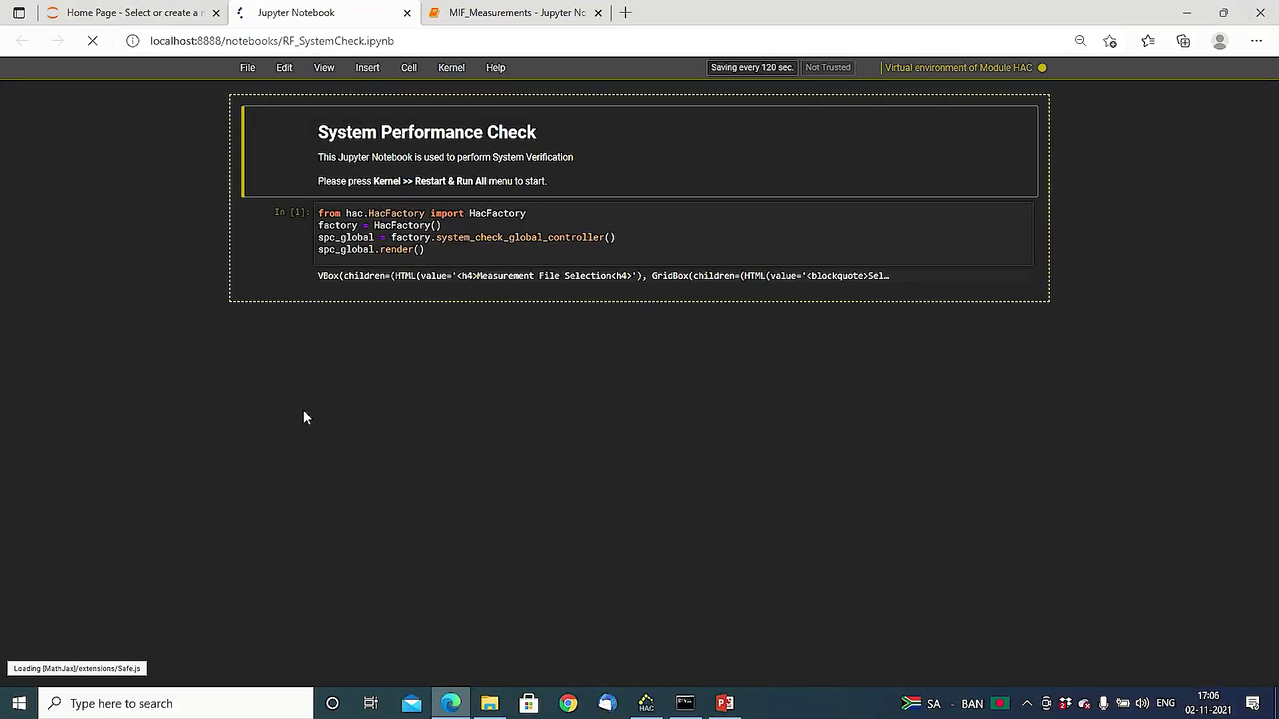
Bring up the Cell menu in the RF_SystemCheck notebook.
click(408, 68)
Run all cells and load Desktop > HAC_MODULE > Dipole Measurements.hac in Post Processing.
click(413, 143)
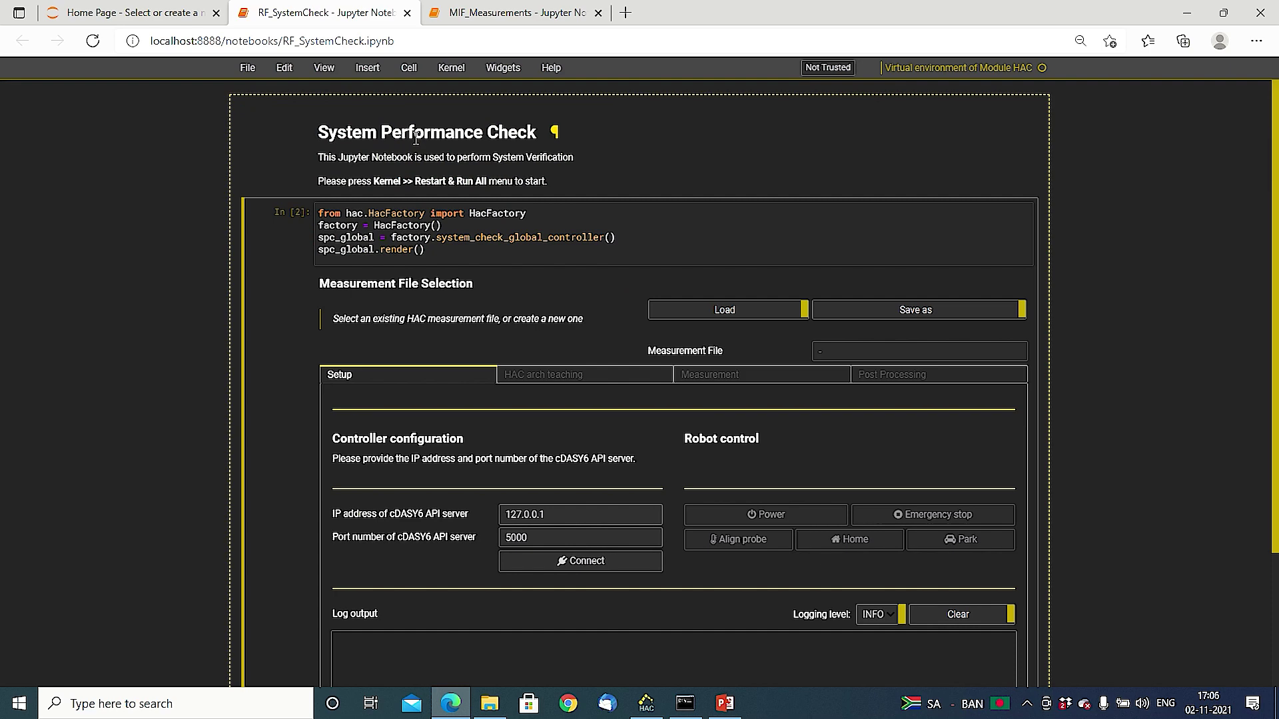
click(895, 374)
click(709, 310)
click(765, 704)
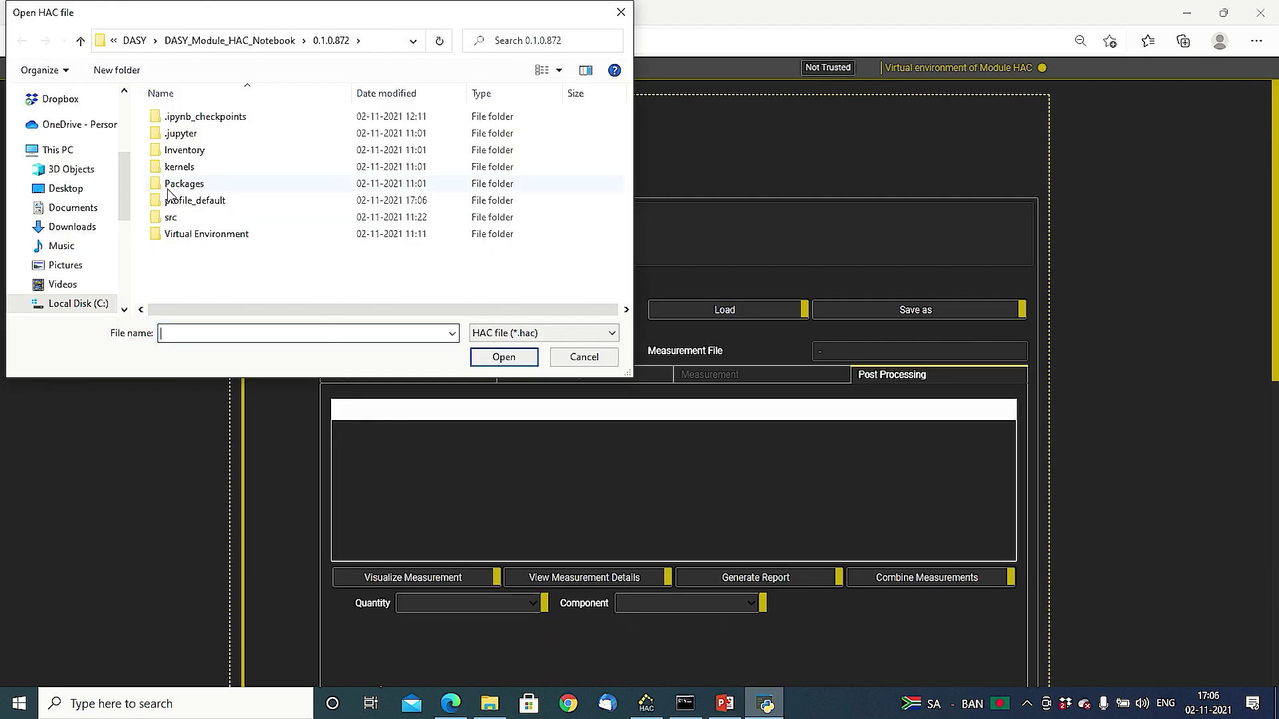
click(67, 189)
double_click(237, 115)
double_click(200, 174)
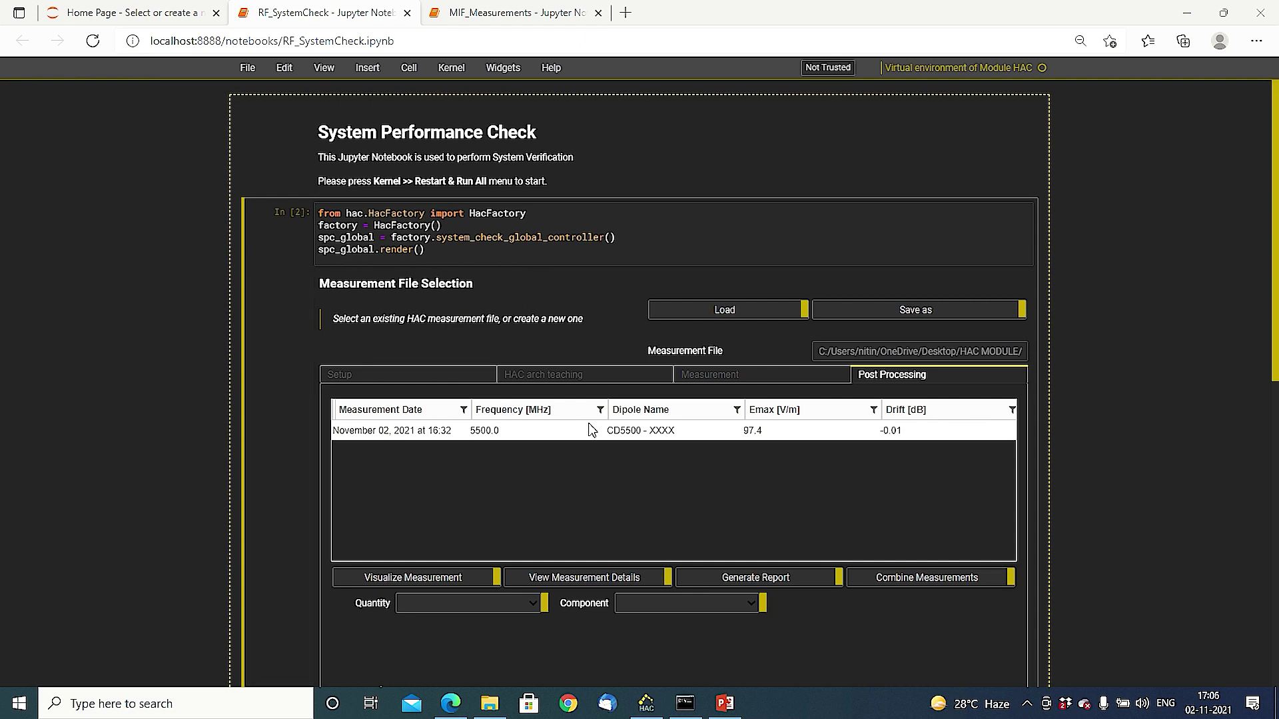
Select the 5500 MHz dipole measurement and plot its interpolated Etotal E-field distribution.
click(546, 430)
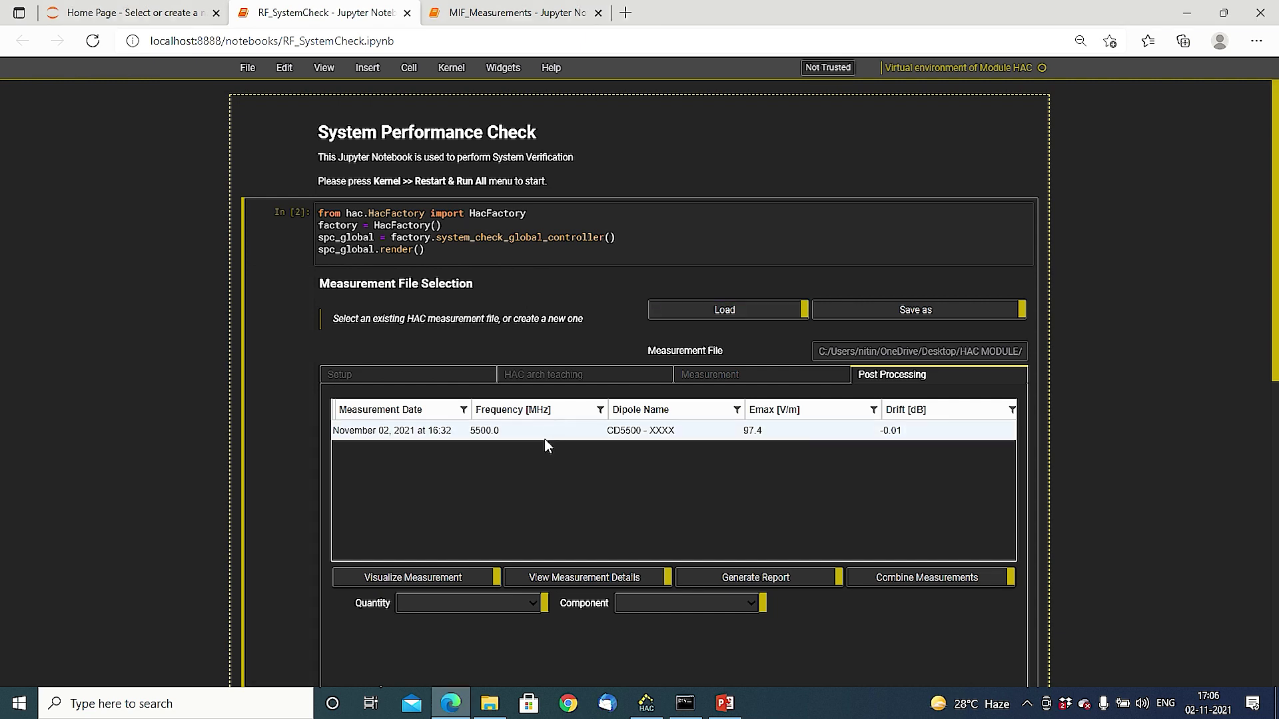
click(431, 579)
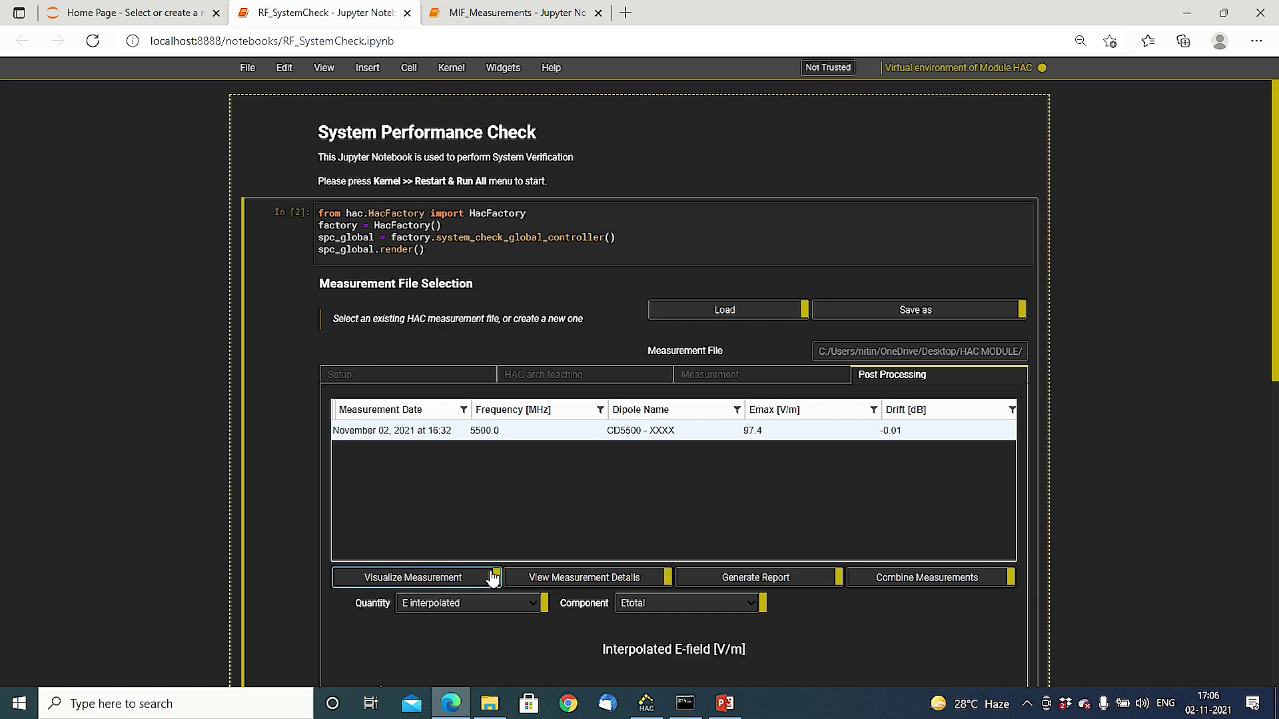
scroll(676, 518, down, 3)
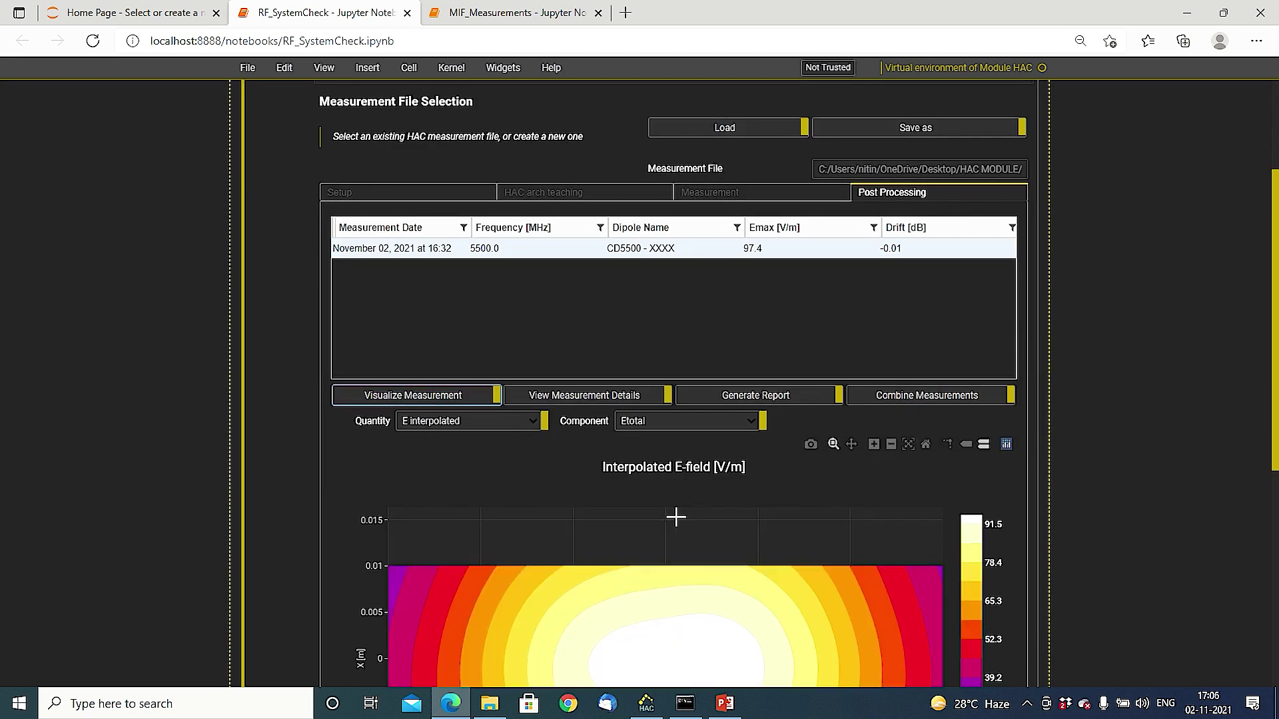
scroll(676, 517, down, 4)
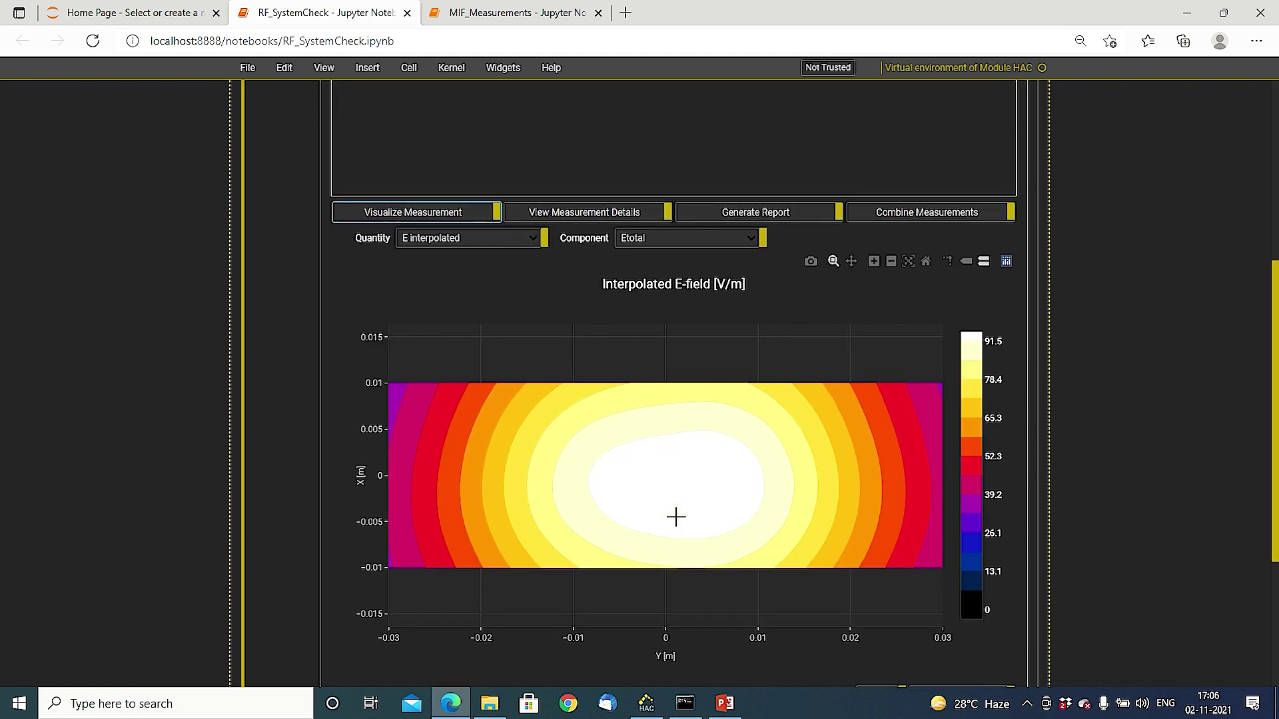
scroll(675, 516, down, 1)
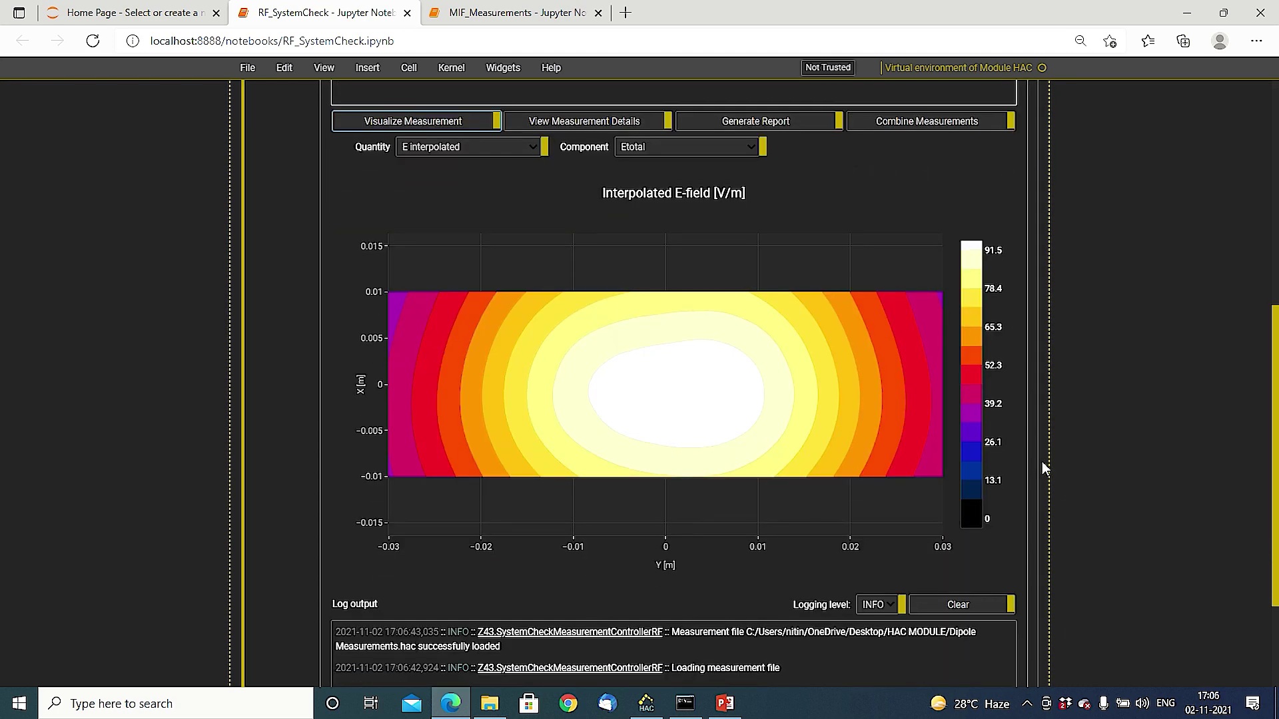
scroll(798, 188, up, 3)
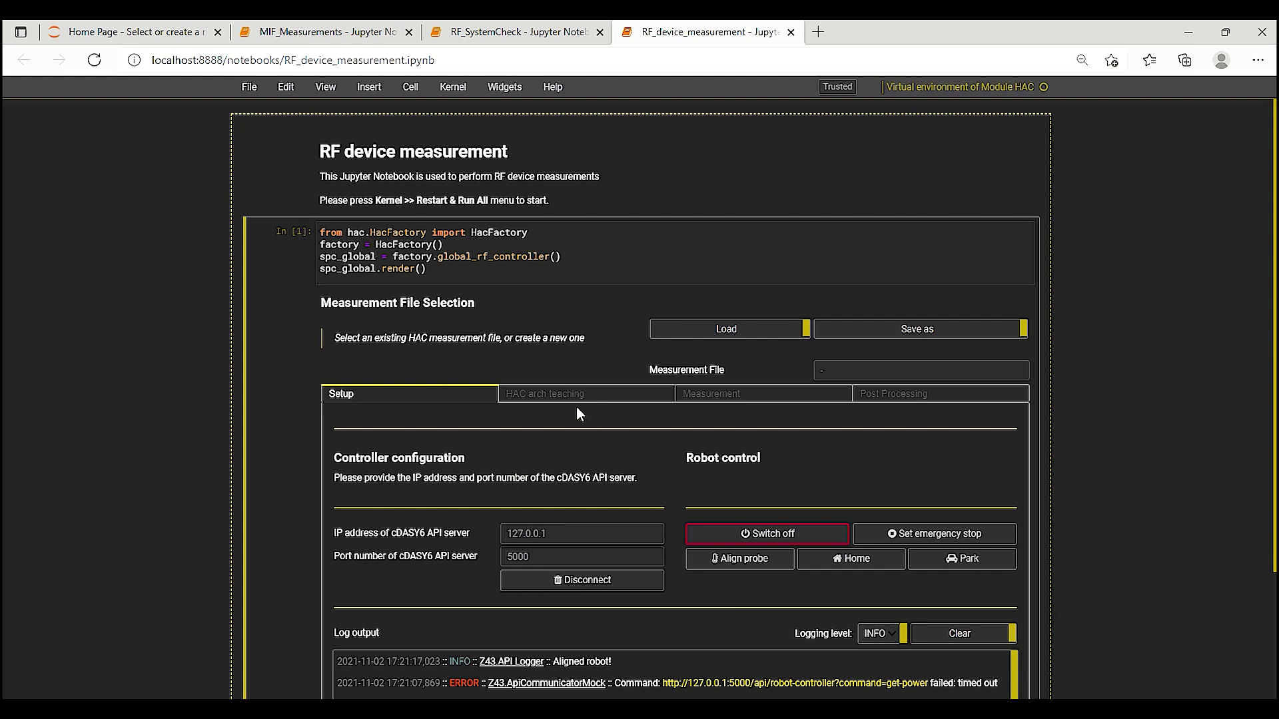
Load reference points P1–P3 from Desktop > HAC MODULE > teach pts.tpt.
click(562, 395)
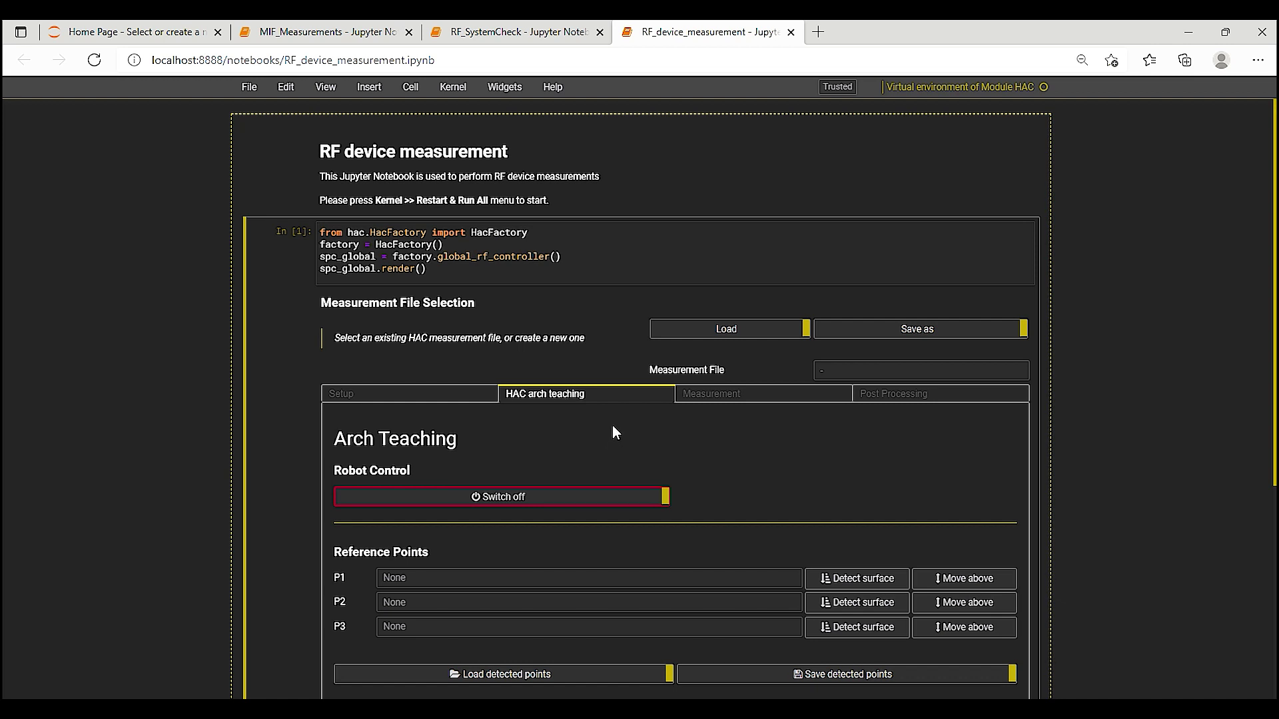
scroll(616, 436, down, 3)
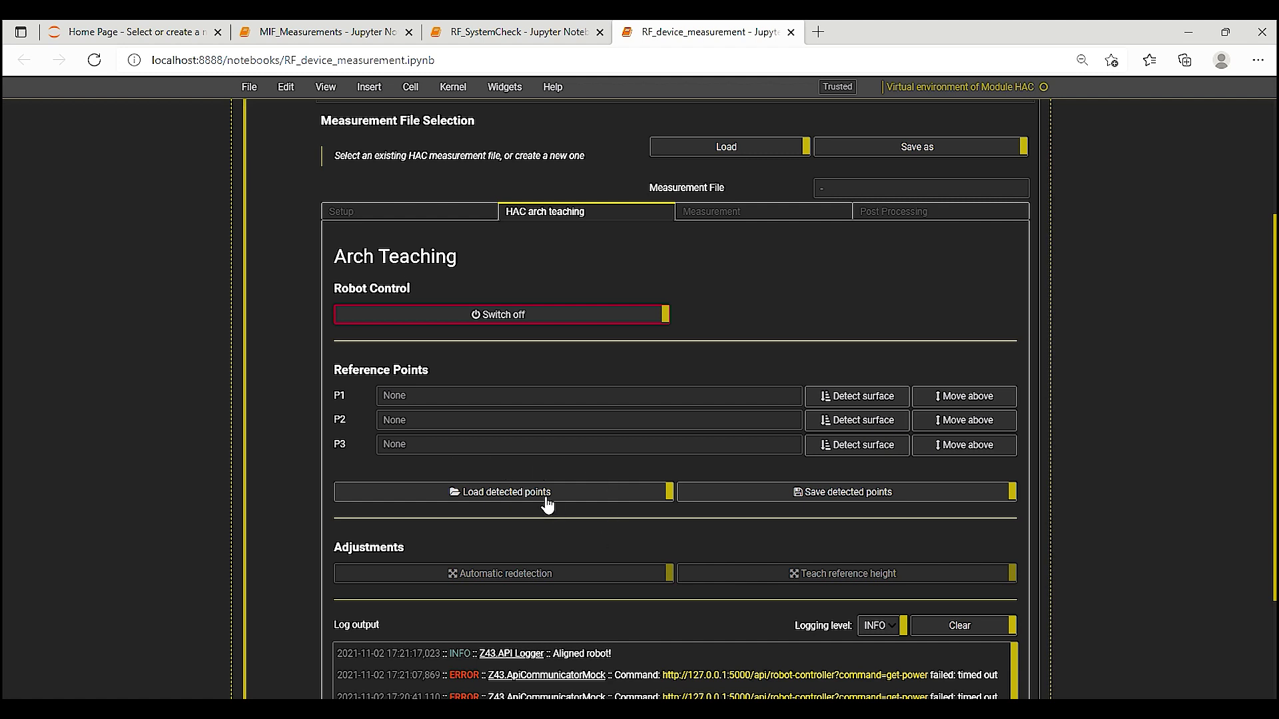
click(511, 494)
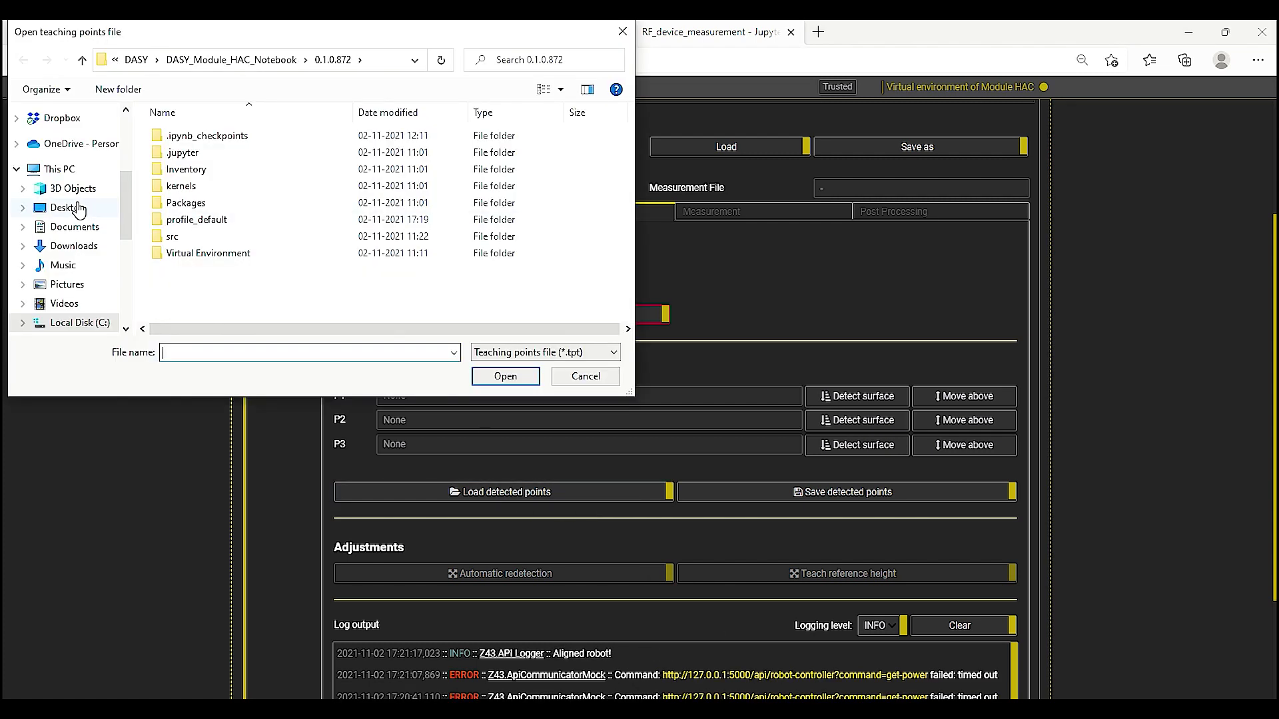
click(79, 208)
double_click(177, 137)
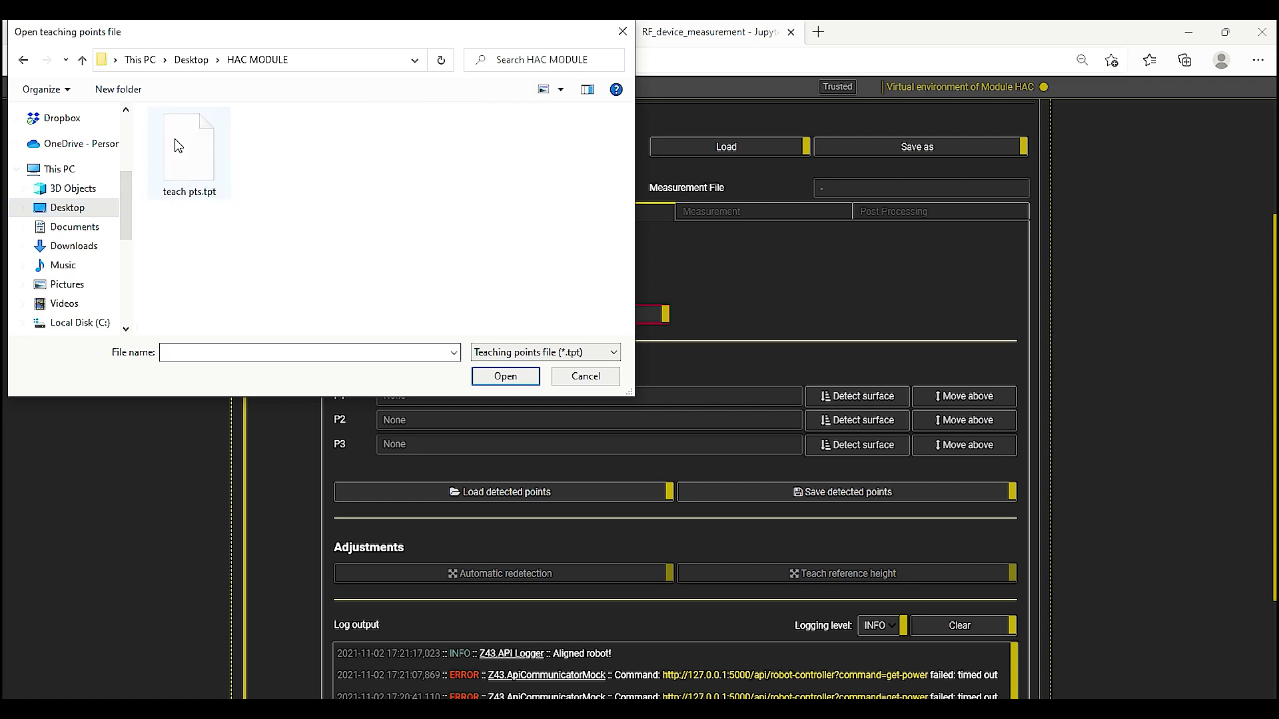
double_click(197, 187)
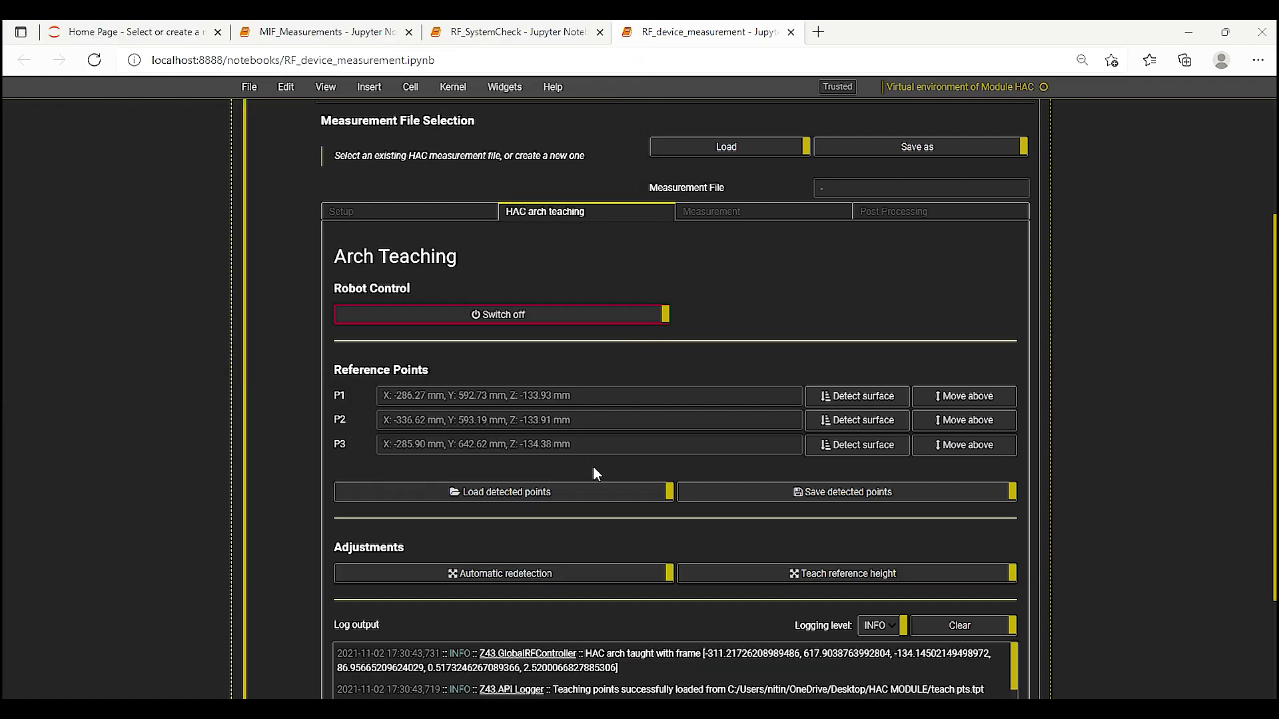
click(720, 215)
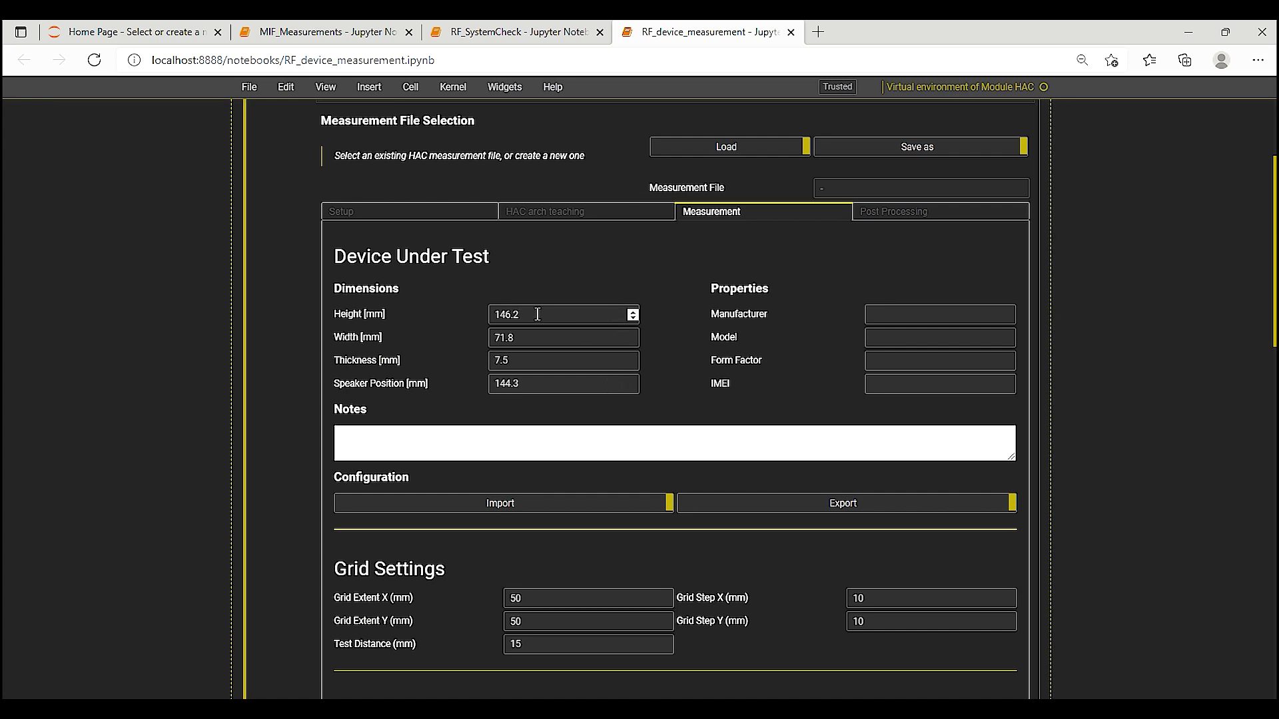
Enter device height 150, width 72, thickness 8.0 and speaker position 148 mm.
key(BackSpace)
key(BackSpace)
key(BackSpace)
key(BackSpace)
text(50)
click(525, 341)
key(BackSpace)
key(BackSpace)
key(BackSpace)
text(2)
click(530, 360)
key(BackSpace)
key(BackSpace)
key(BackSpace)
text(8.0)
click(553, 384)
key(BackSpace)
key(BackSpace)
key(BackSpace)
text(8)
Select LTE-TDD Band 41, CS 10653, channel 40620 at 2593 MHz.
scroll(617, 554, down, 1)
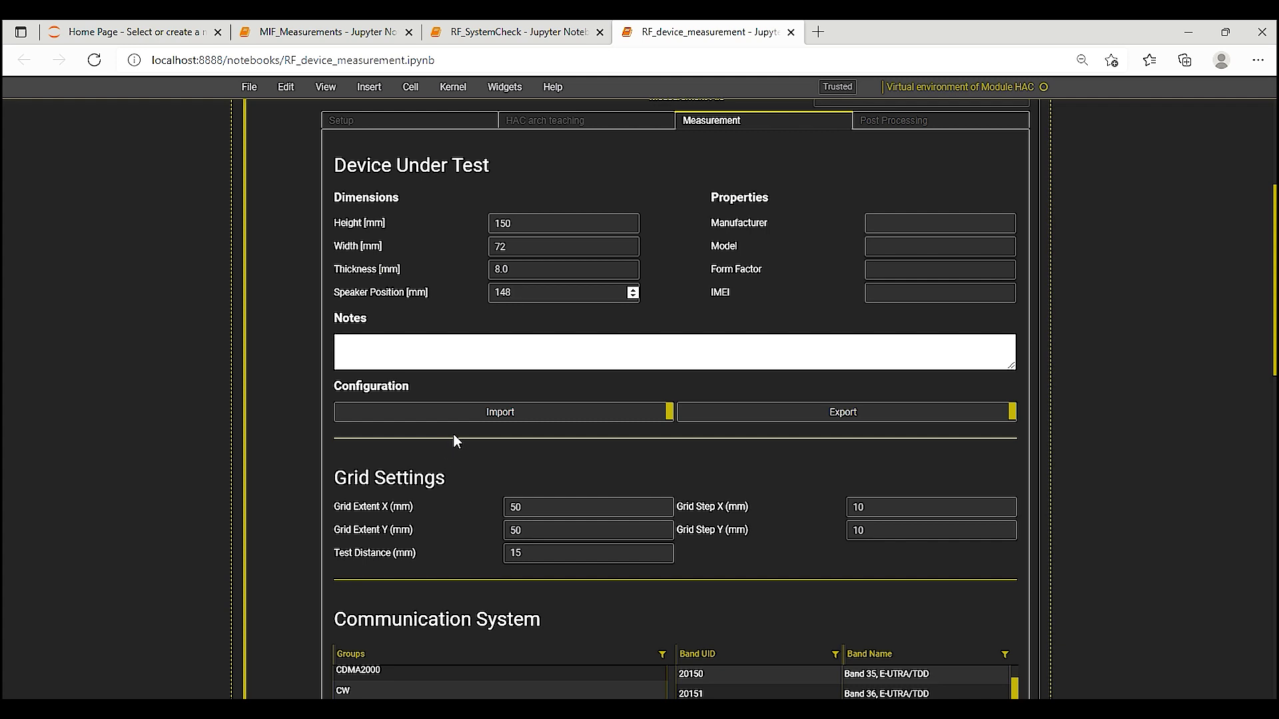
scroll(454, 436, down, 1)
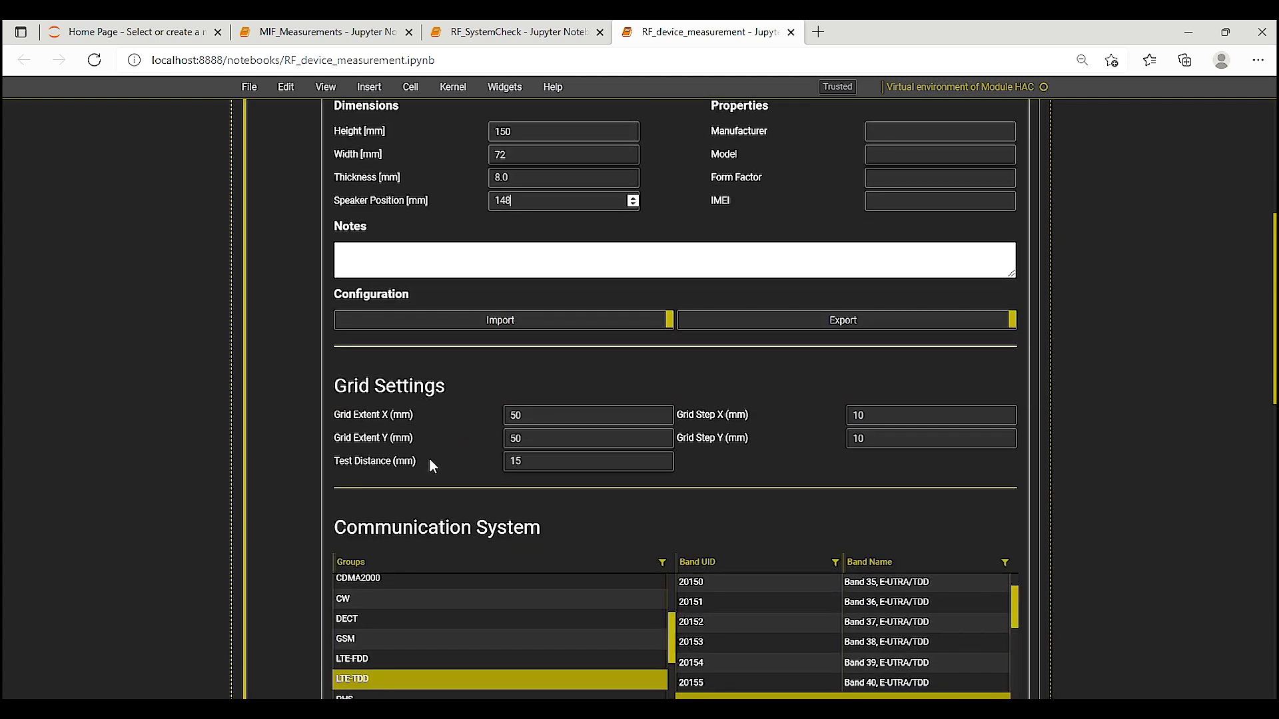
scroll(455, 431, down, 2)
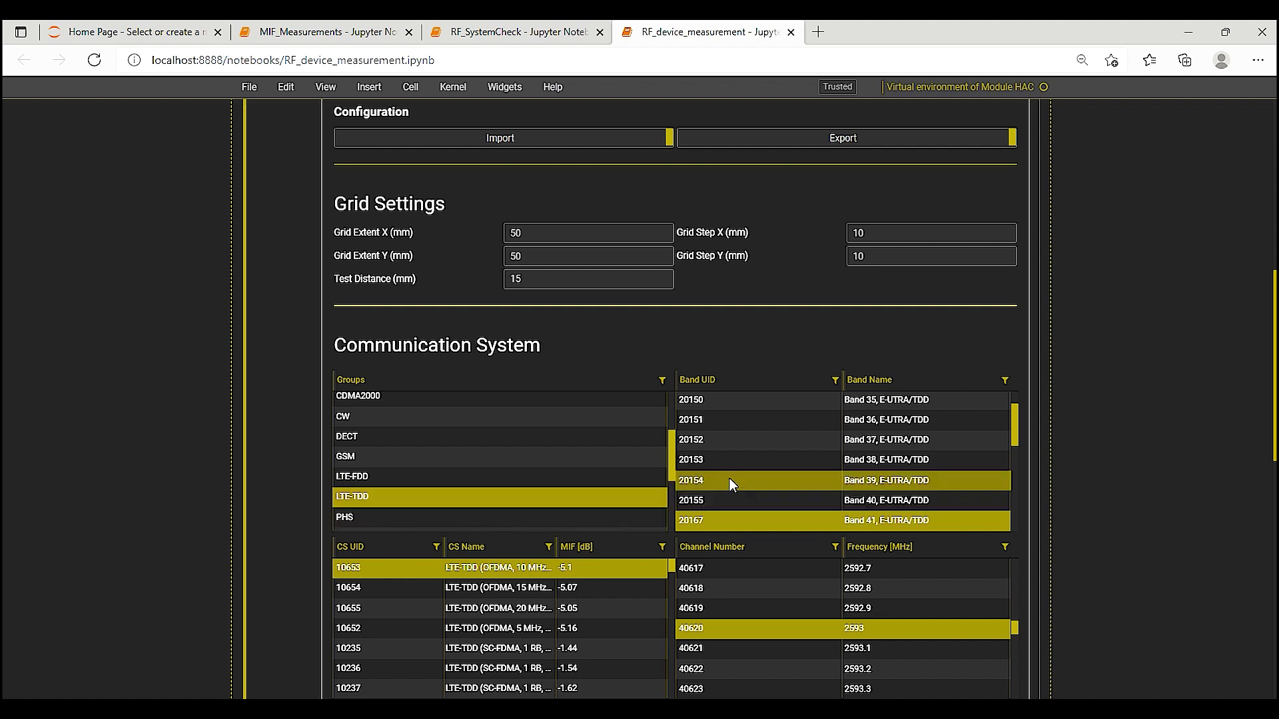
scroll(730, 478, down, 1)
scroll(506, 506, down, 1)
scroll(488, 599, down, 1)
click(488, 590)
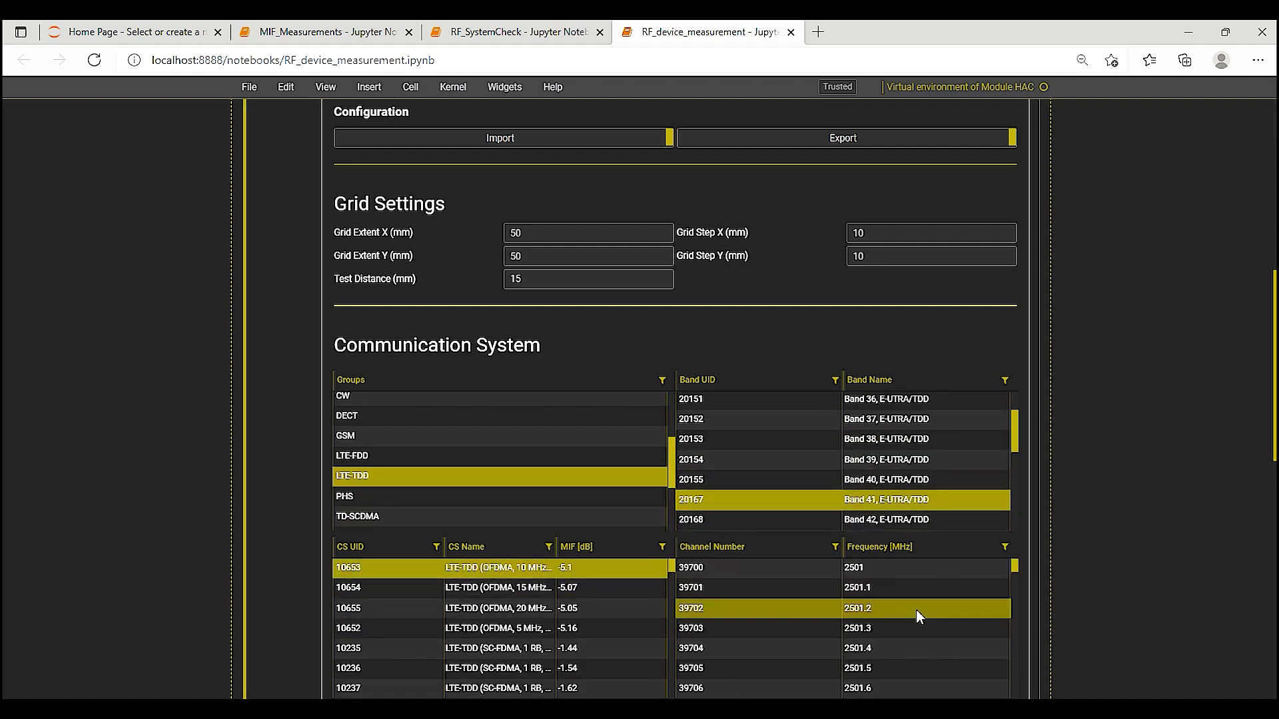
scroll(917, 619, down, 1)
click(710, 660)
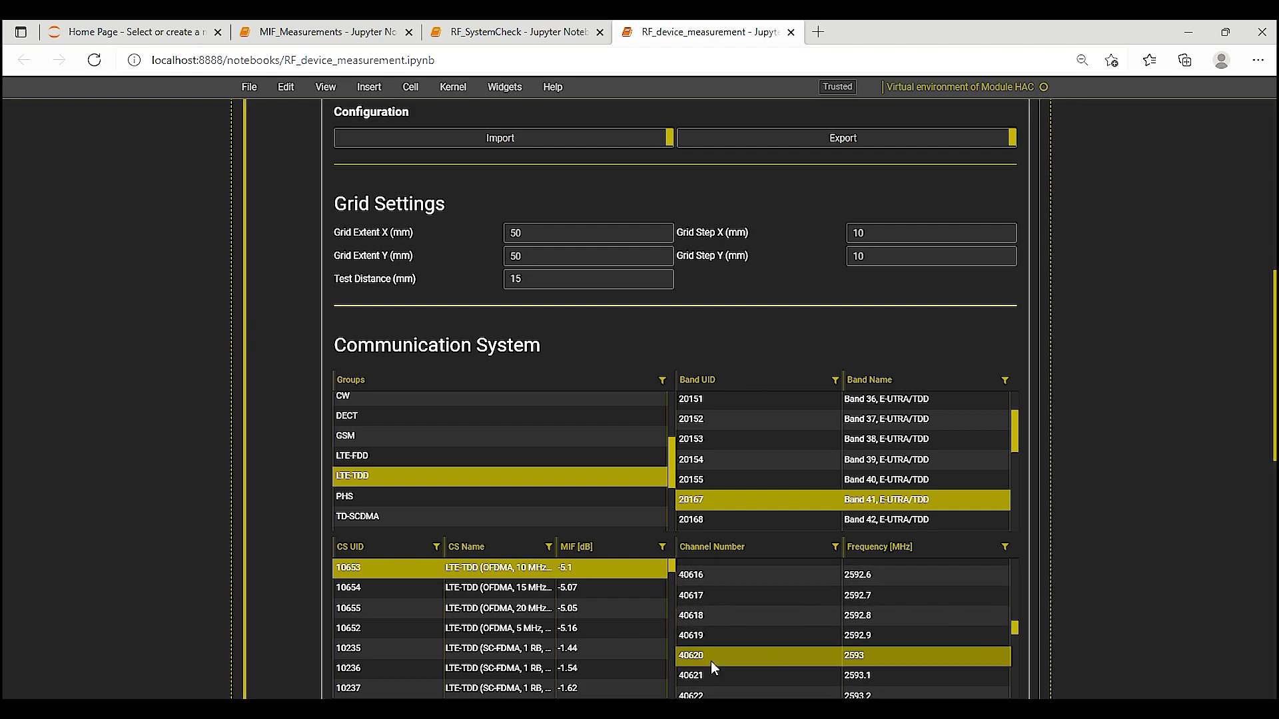
scroll(570, 342, down, 6)
scroll(634, 290, up, 15)
scroll(642, 366, down, 6)
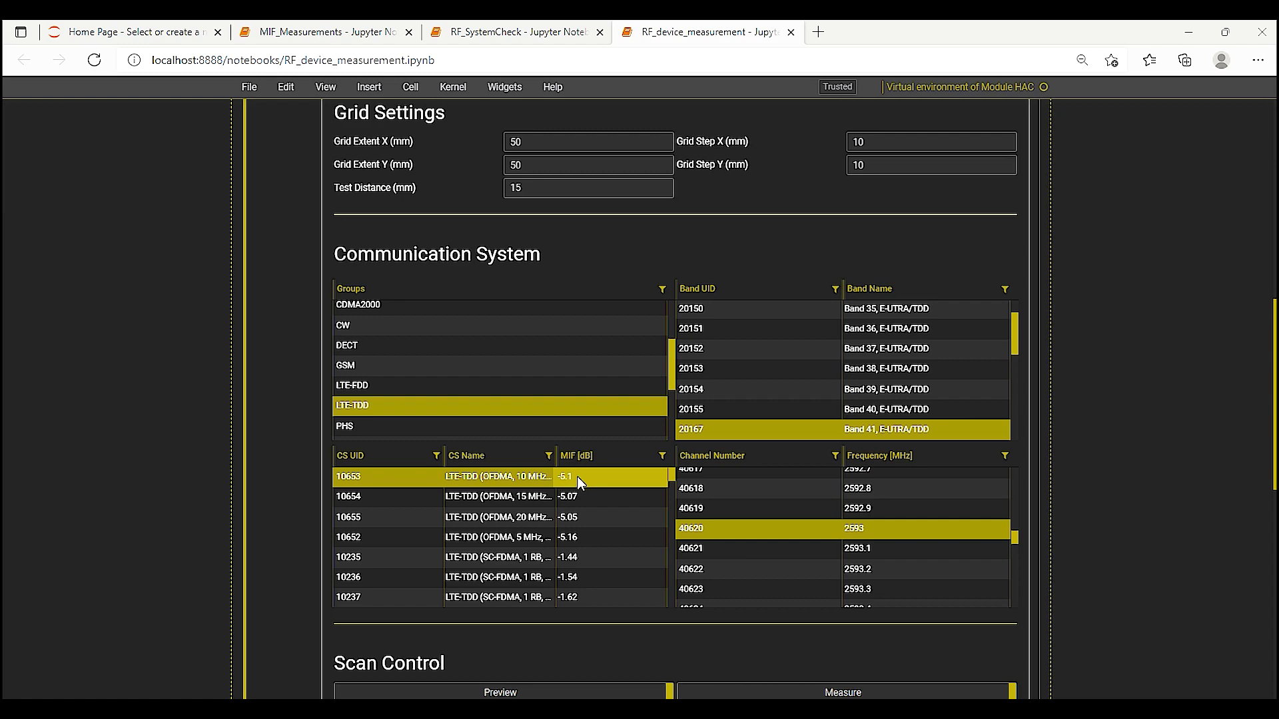
scroll(604, 467, down, 5)
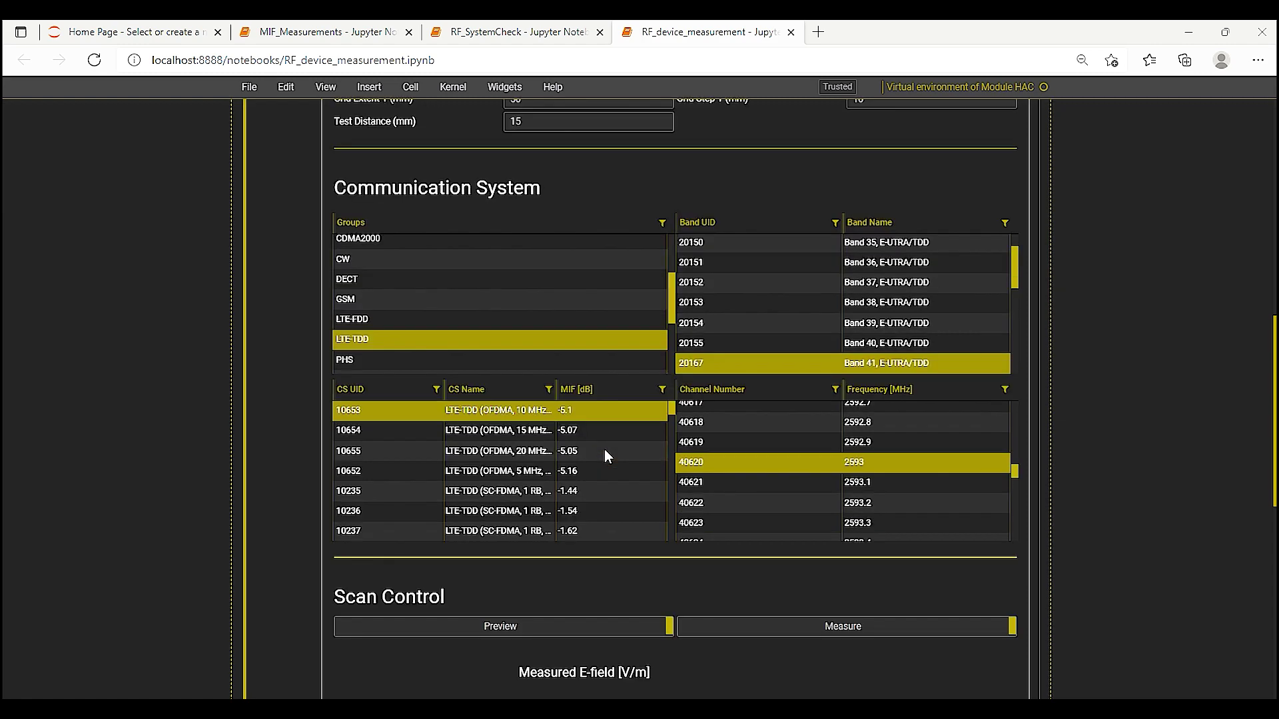
Preview the scan grid, then measure the E-field until the contour map fills (~10 V/m).
mouse_move(574, 397)
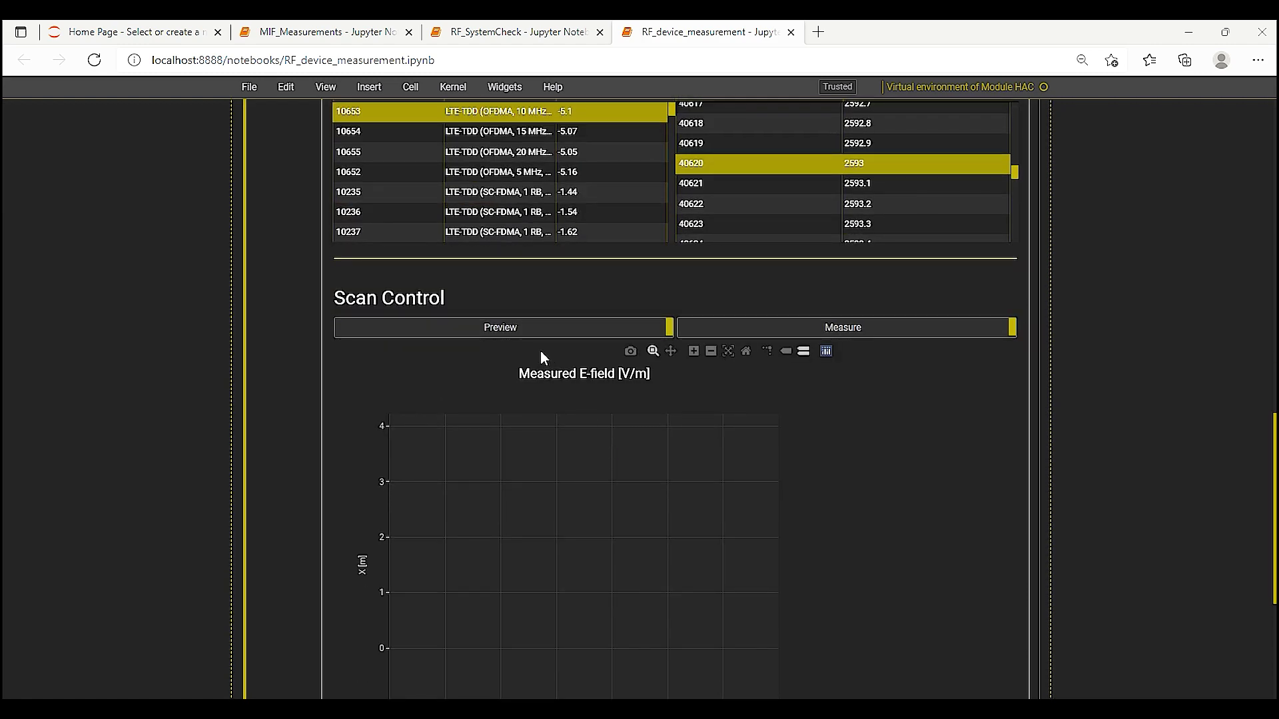
click(489, 333)
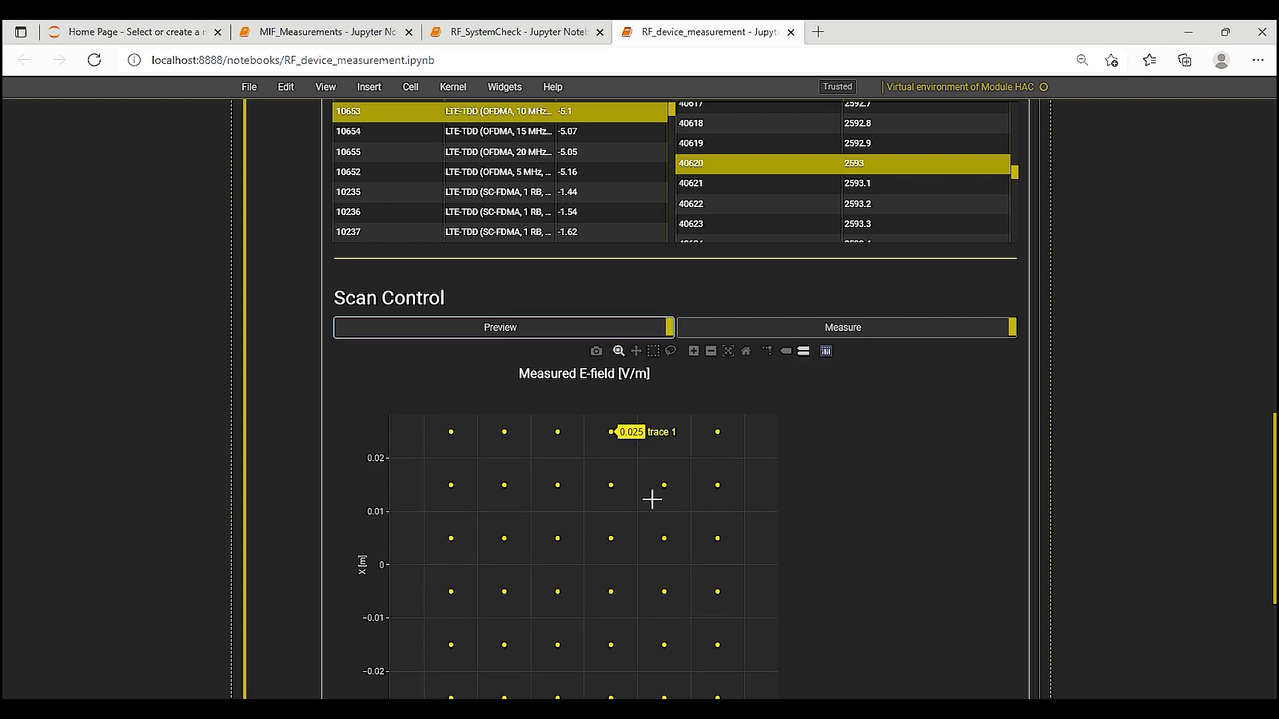
scroll(855, 347, down, 1)
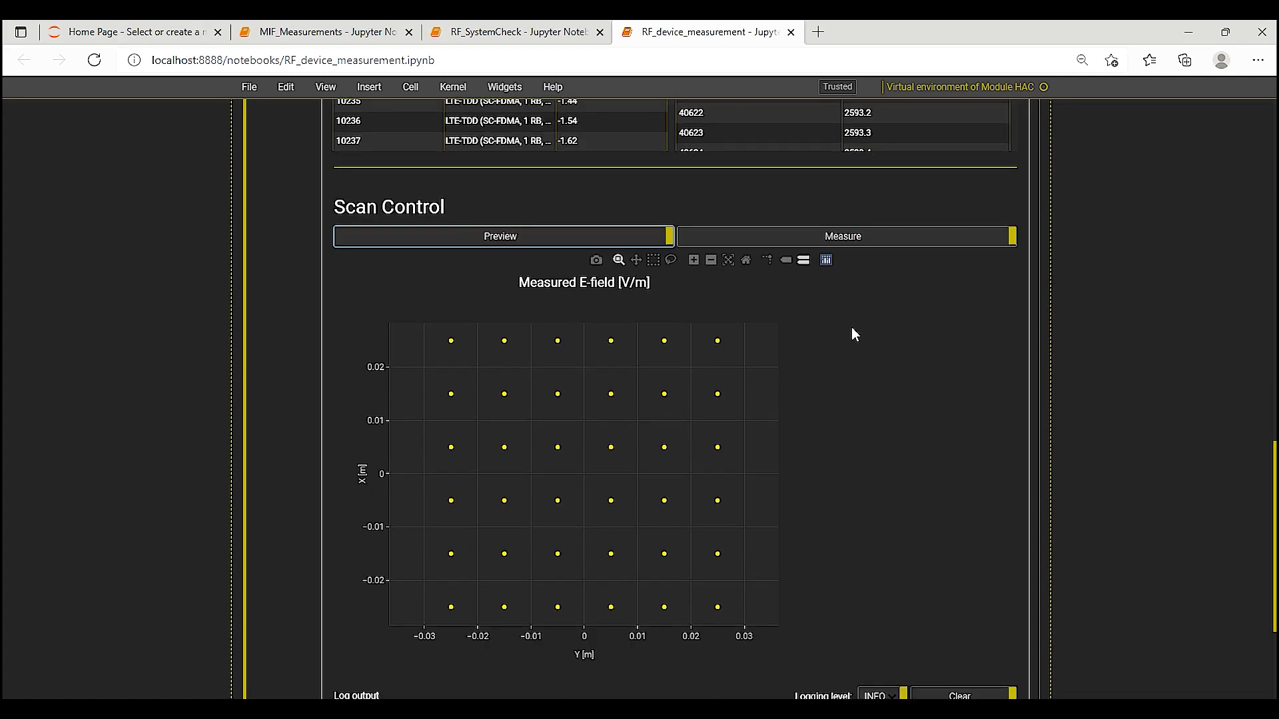
click(853, 240)
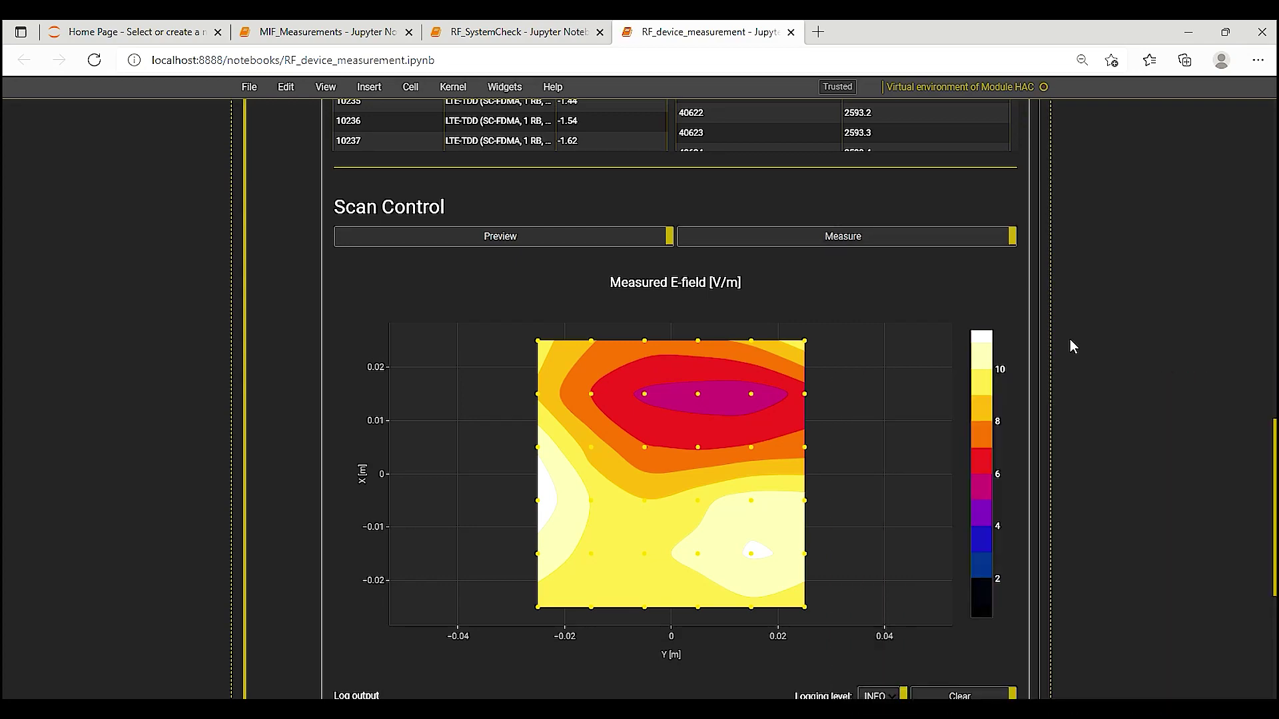
scroll(825, 370, up, 20)
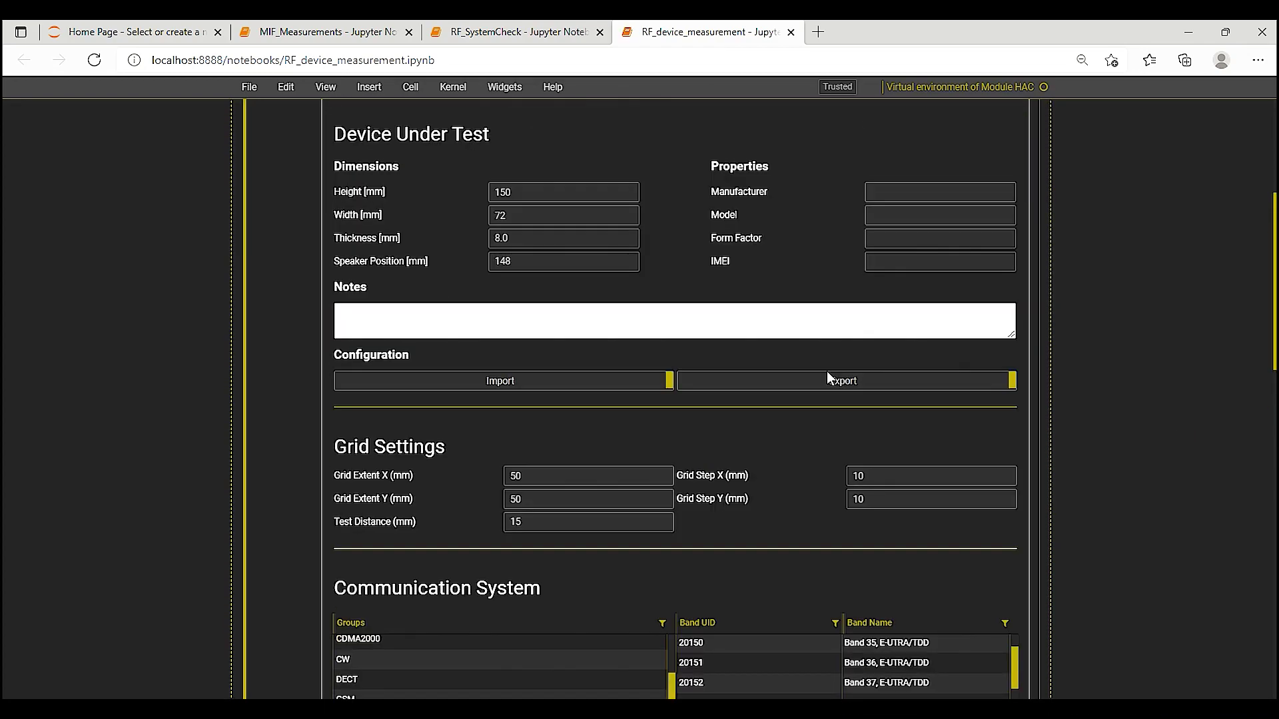
Select the 2593 MHz LTE-TDD result in Post Processing (Emax 21.05, drift -0.14).
click(897, 393)
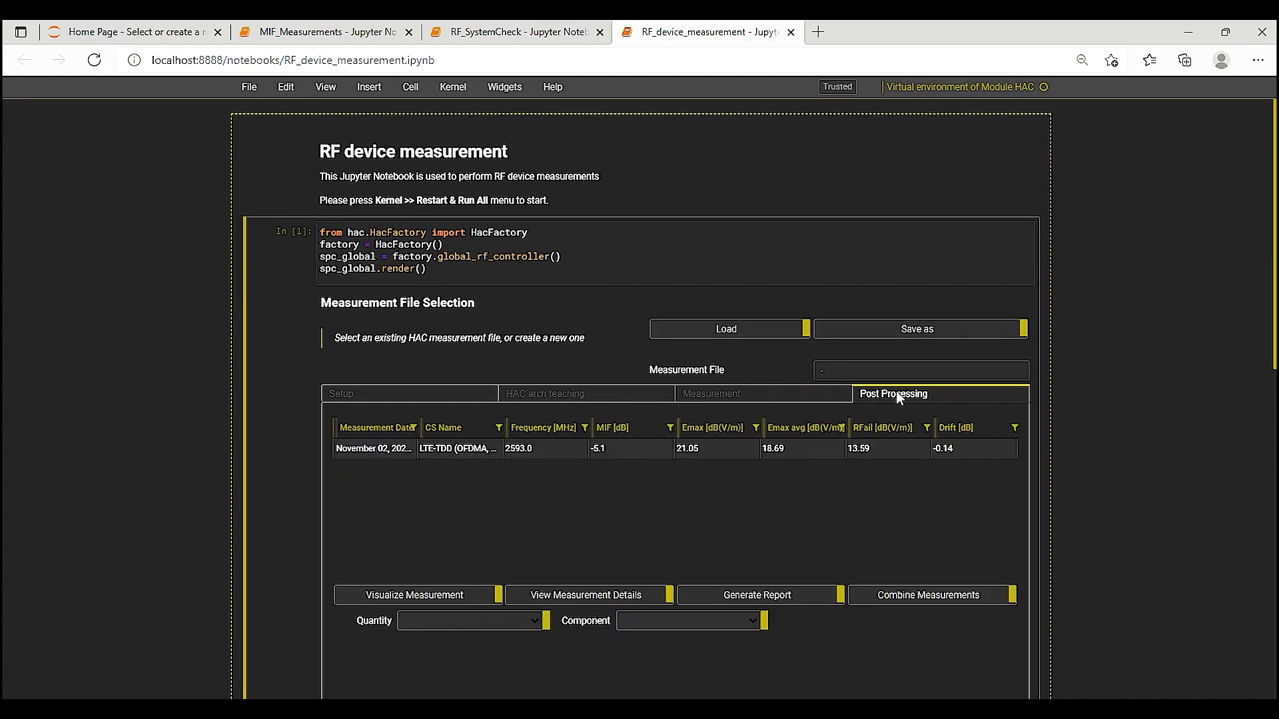
scroll(794, 491, down, 1)
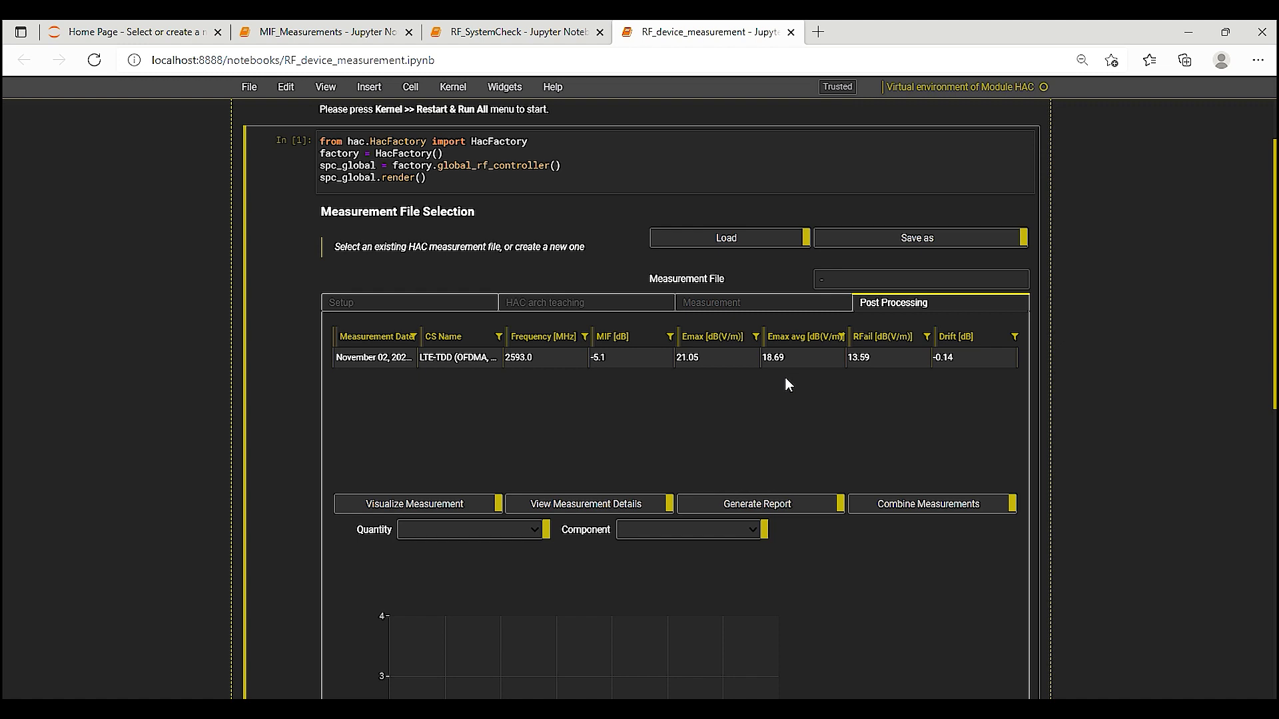
click(859, 362)
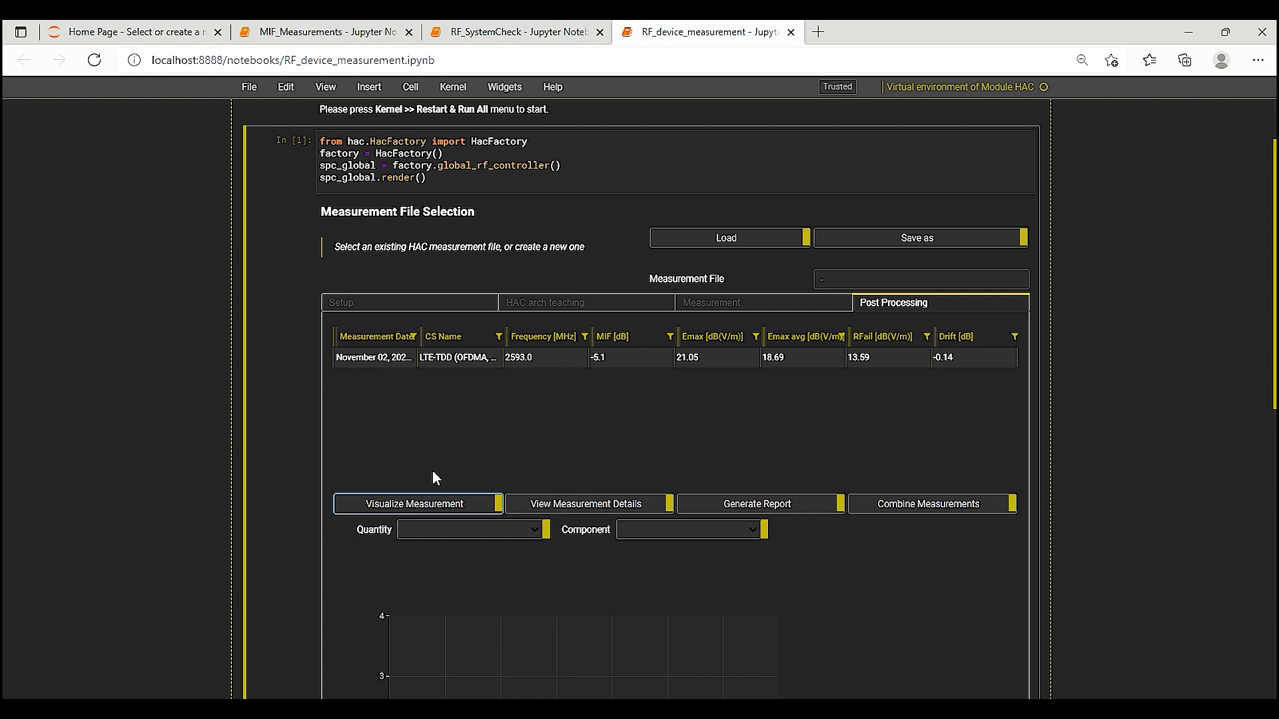
scroll(434, 477, down, 5)
Plot the selected measurement and switch the quantity from E interpolated to measured E-field.
scroll(534, 270, up, 4)
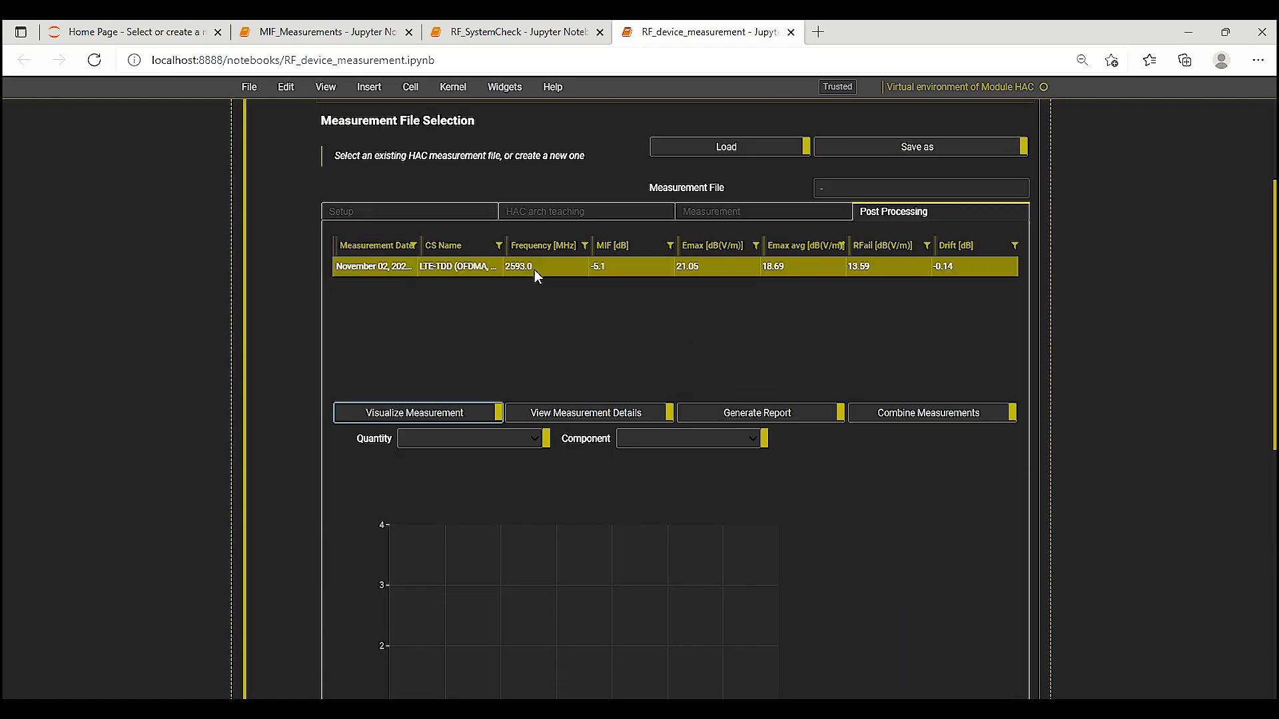
click(500, 417)
scroll(722, 490, down, 5)
scroll(722, 439, up, 1)
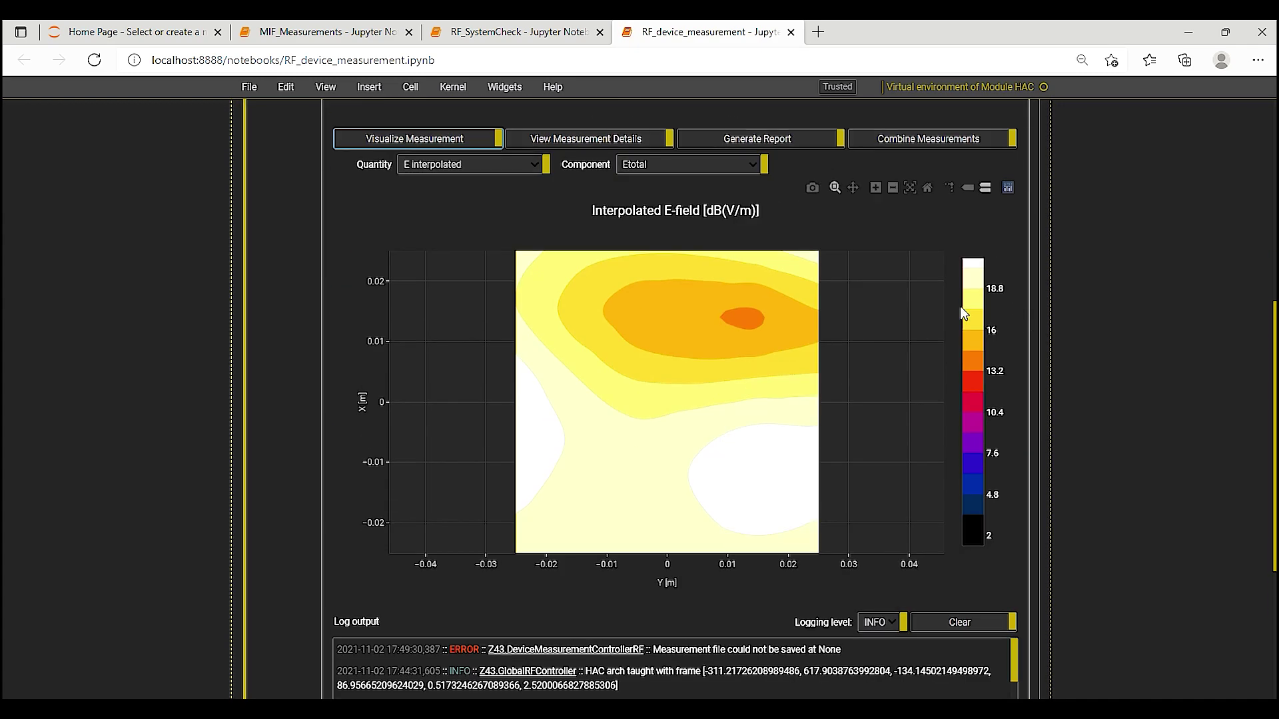
click(467, 164)
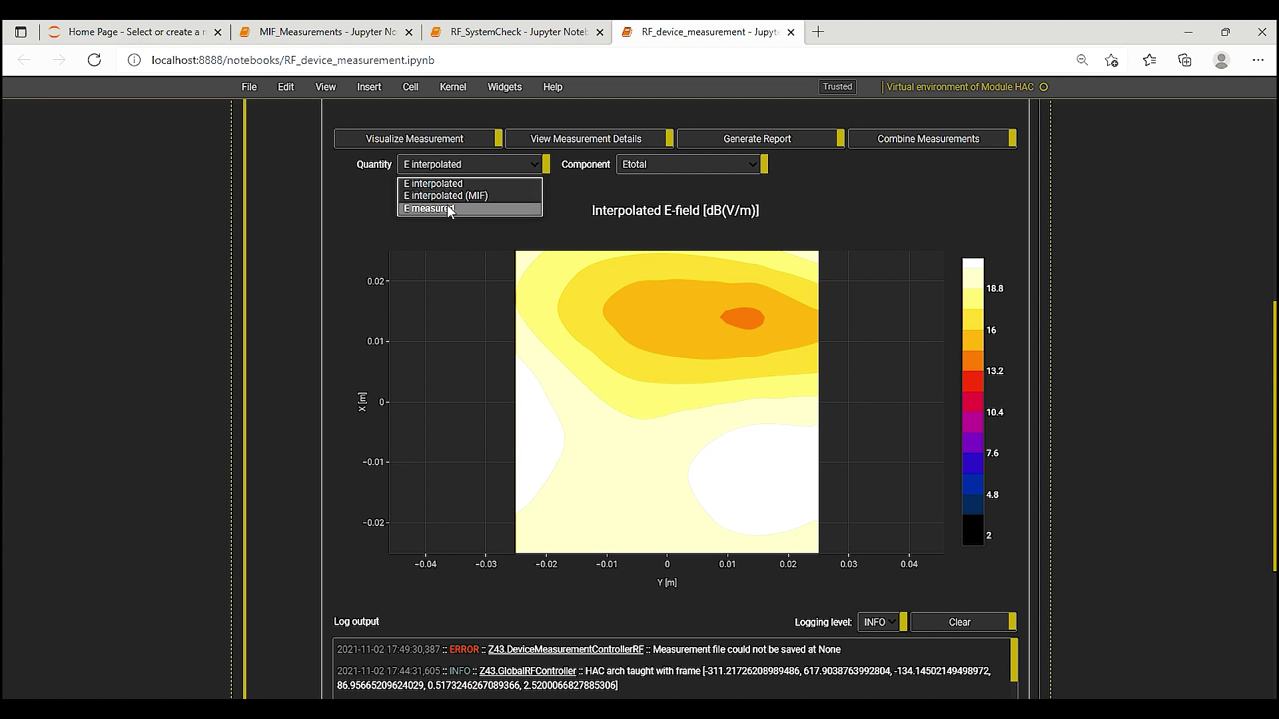
click(509, 181)
click(506, 165)
click(506, 205)
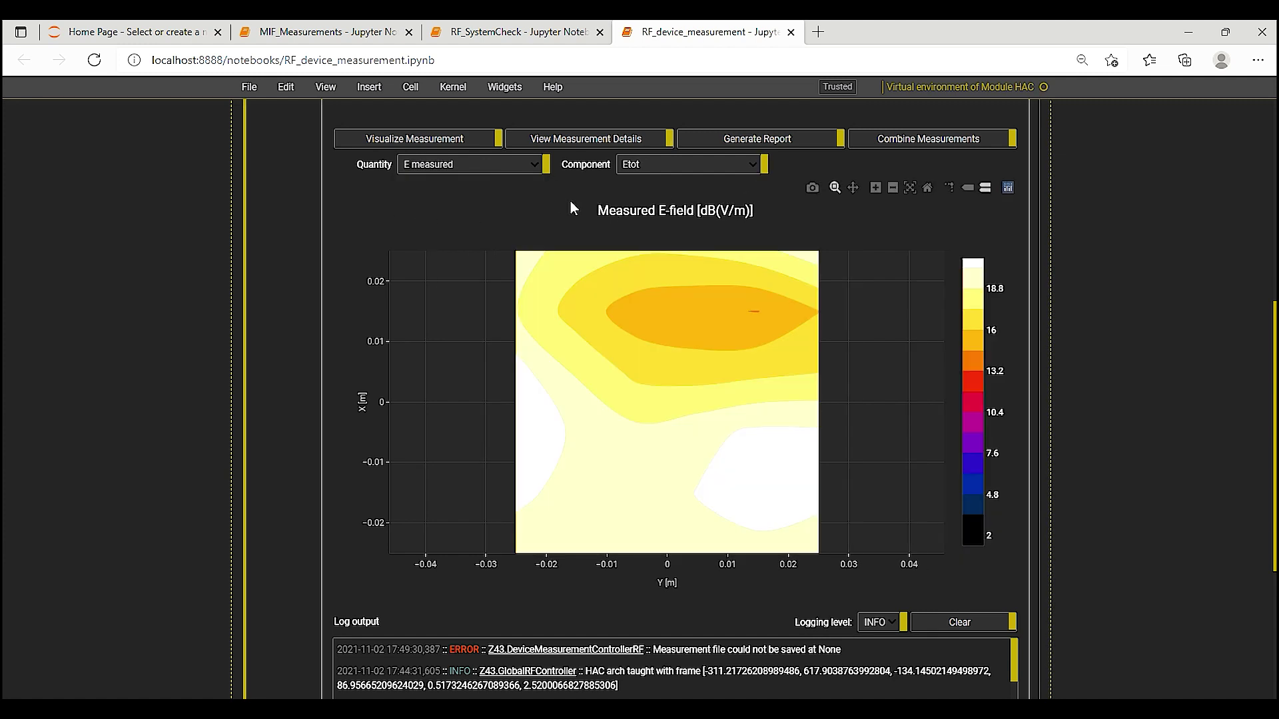
Step the Component dropdown through Ex, Ey and Ez, ending on the Etotal map.
click(646, 164)
click(638, 217)
click(639, 164)
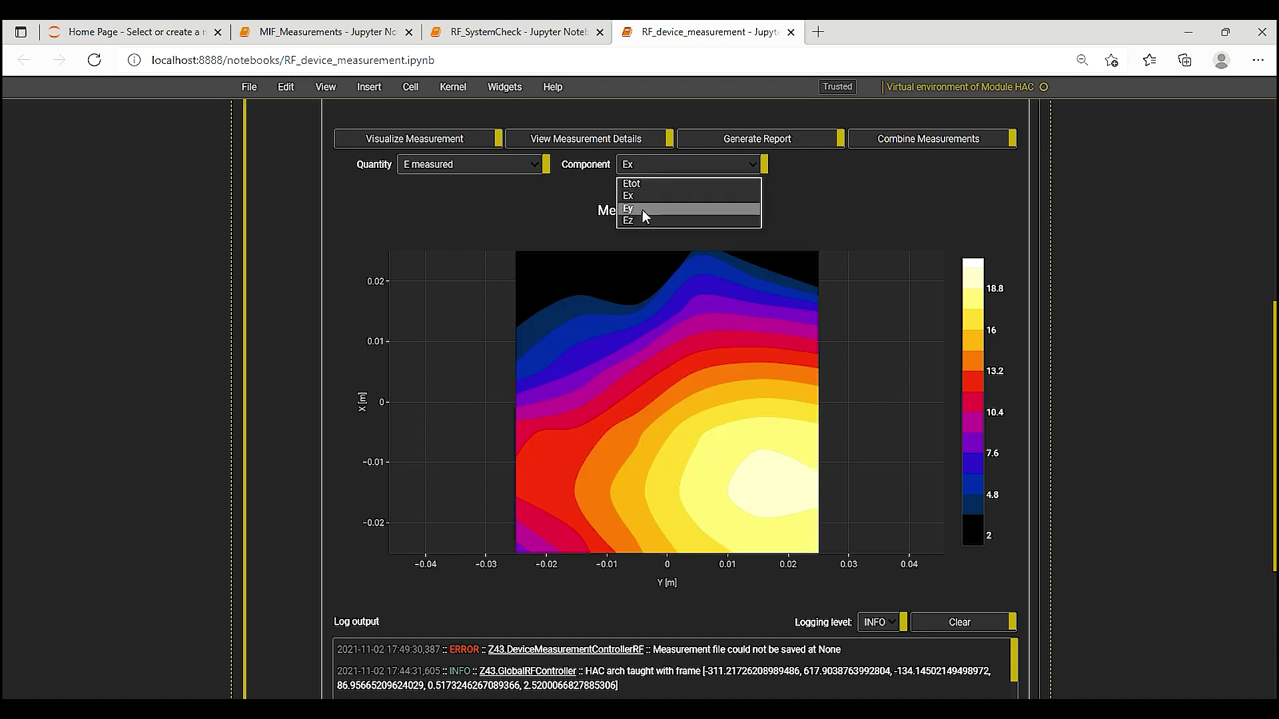
click(642, 208)
click(646, 165)
click(638, 224)
click(639, 165)
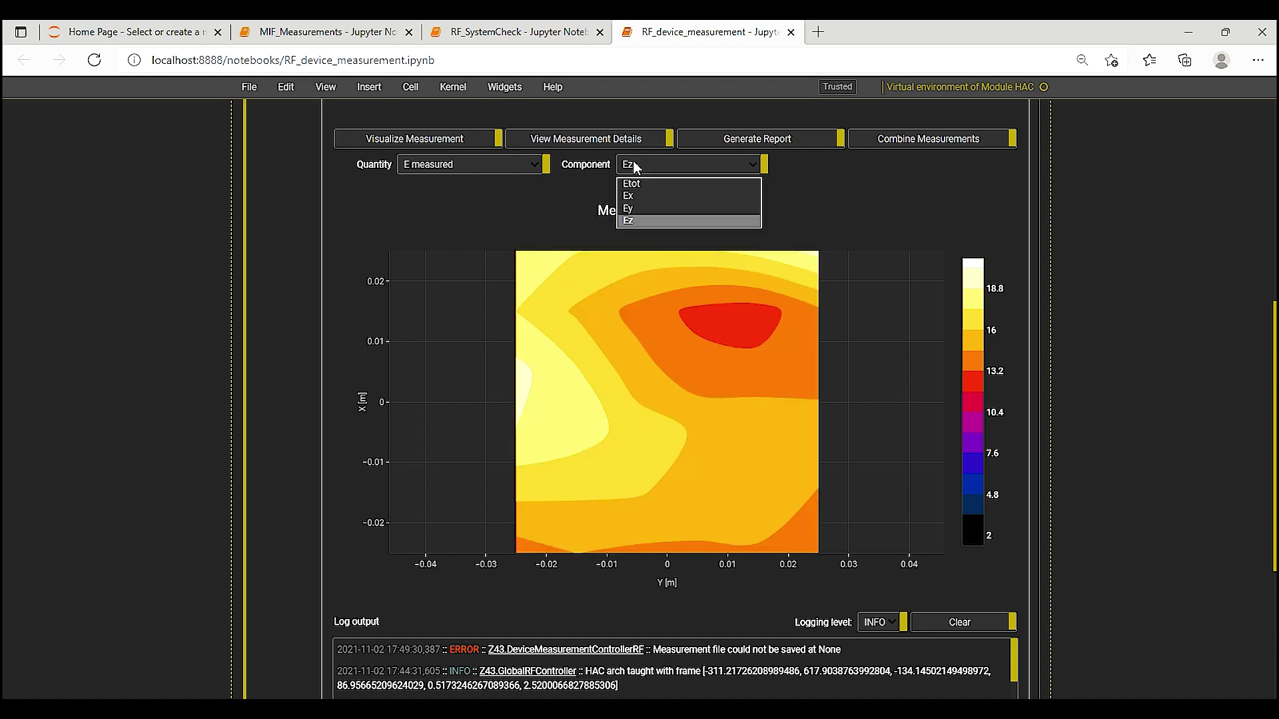
click(636, 182)
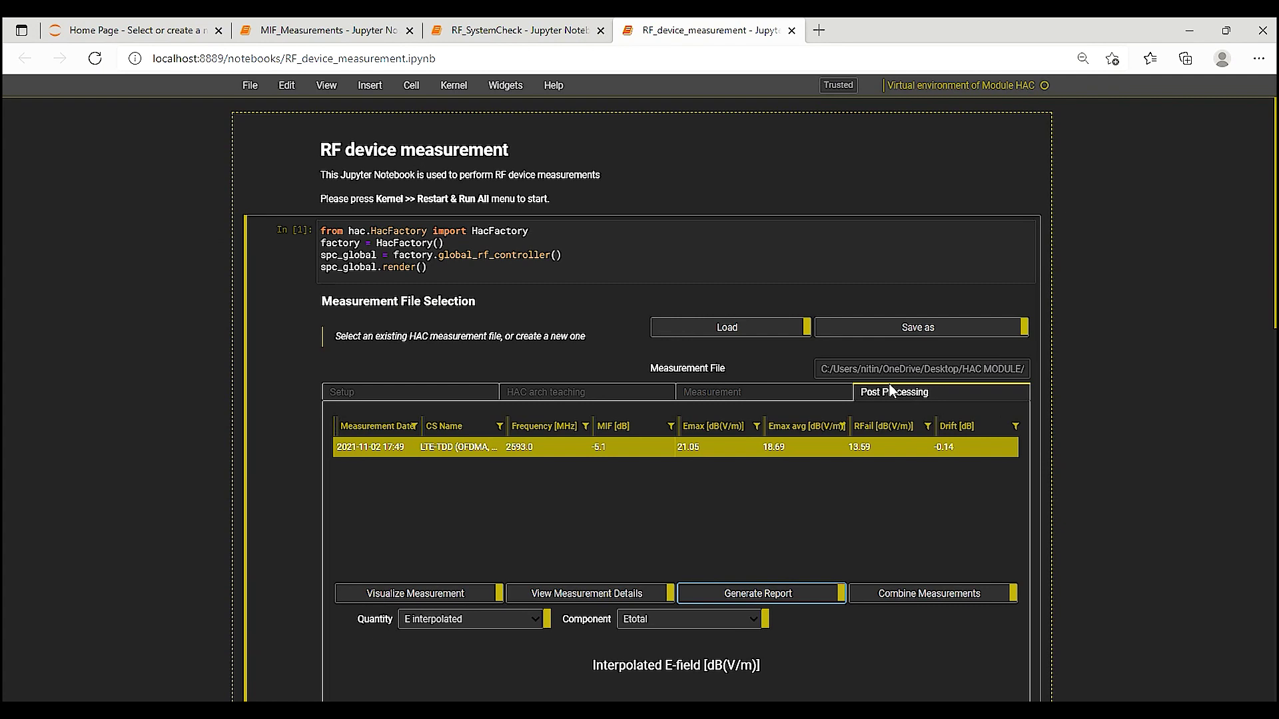
Select the LTE-TDD measurement and start an HTML report from the Report Templates folder.
click(712, 444)
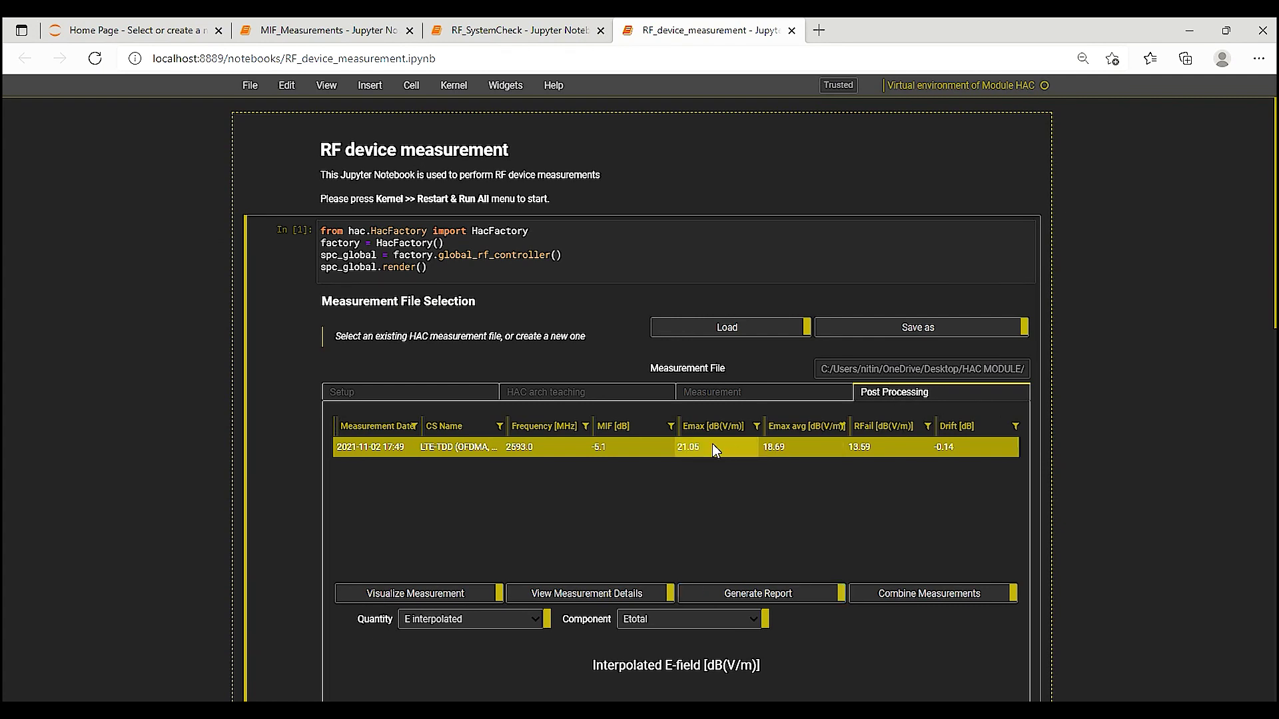
click(786, 598)
click(373, 60)
key(ctrl+v)
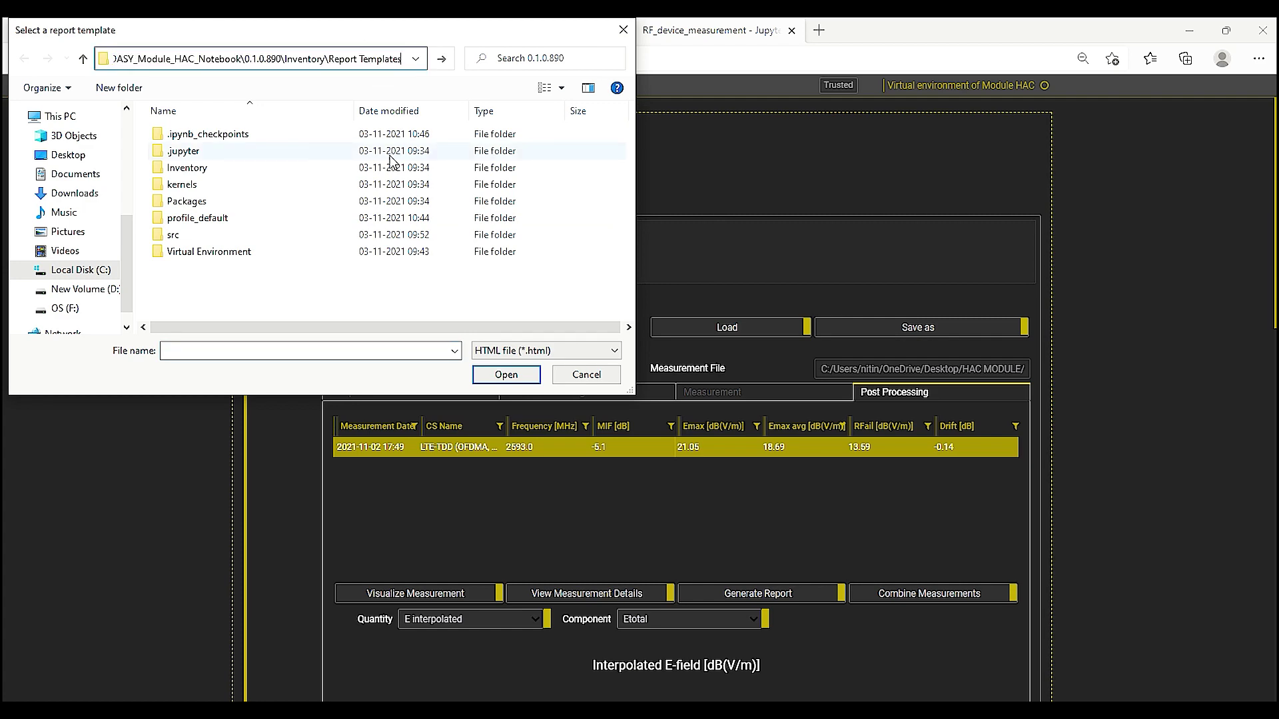
key(Return)
Save the report to Desktop > HAC MODULE and review Report_HAC.html's results.
click(80, 209)
double_click(177, 133)
click(497, 375)
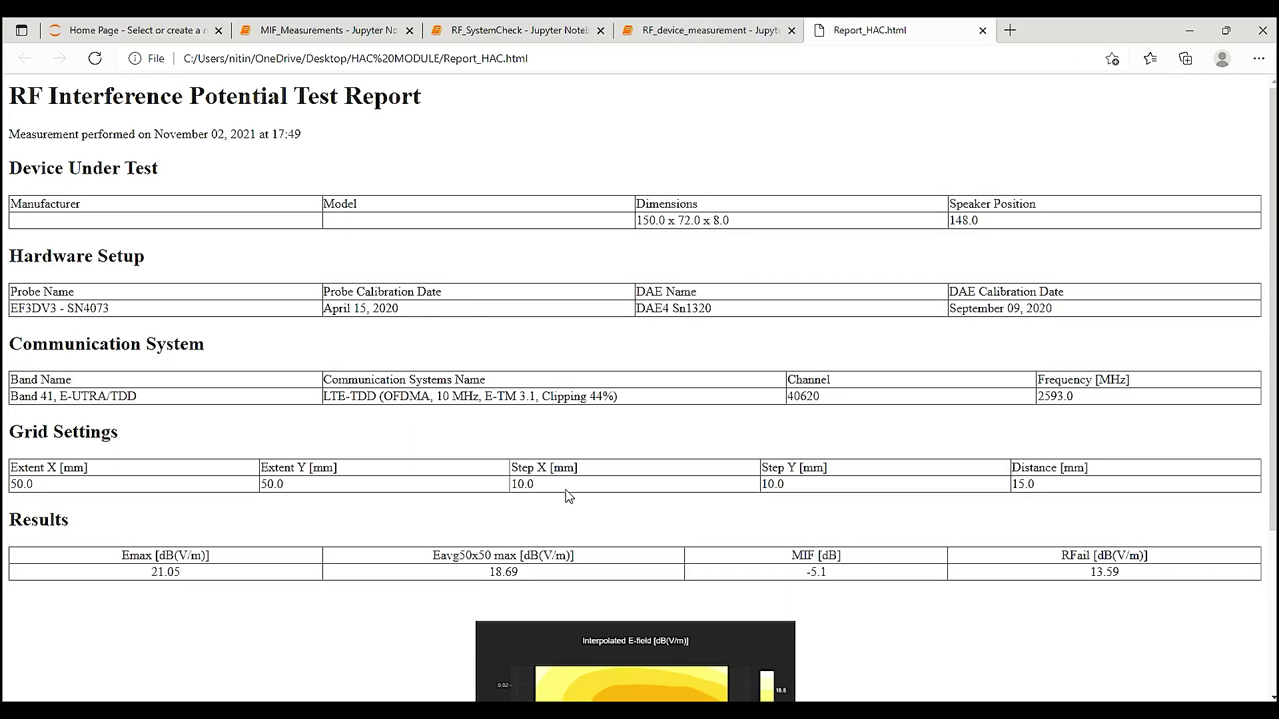
scroll(280, 327, down, 1)
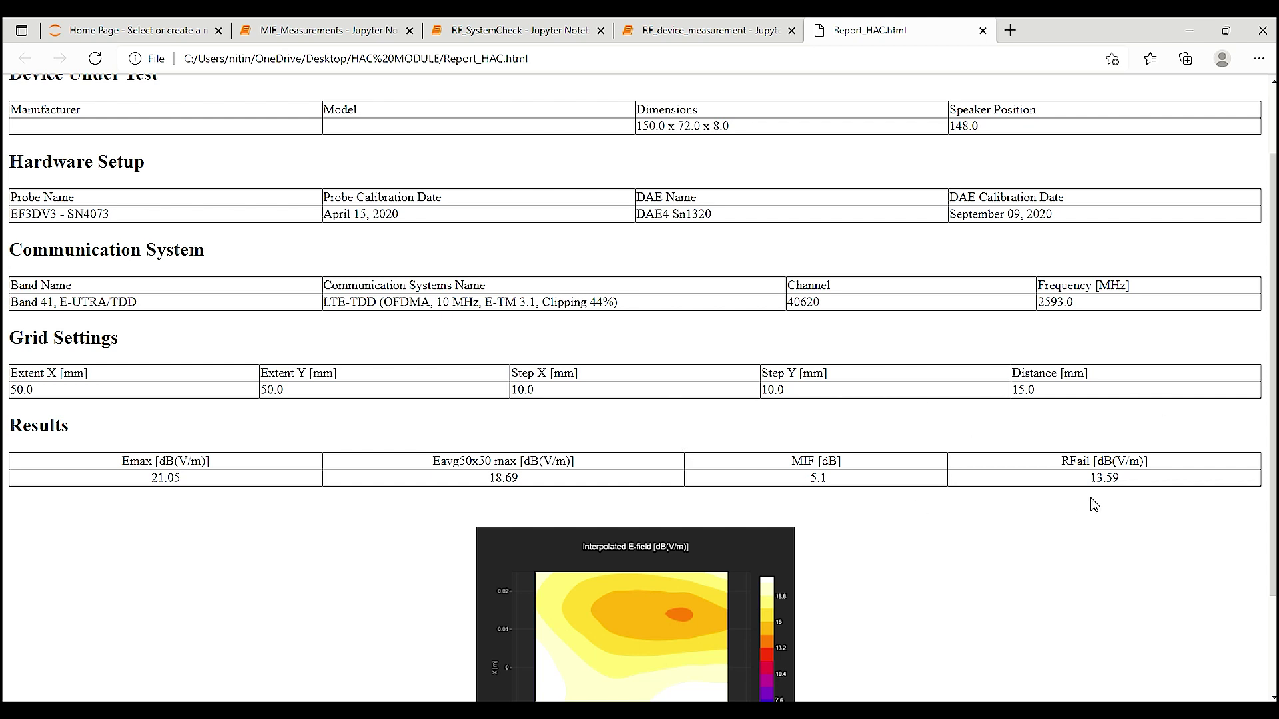
scroll(1065, 514, down, 2)
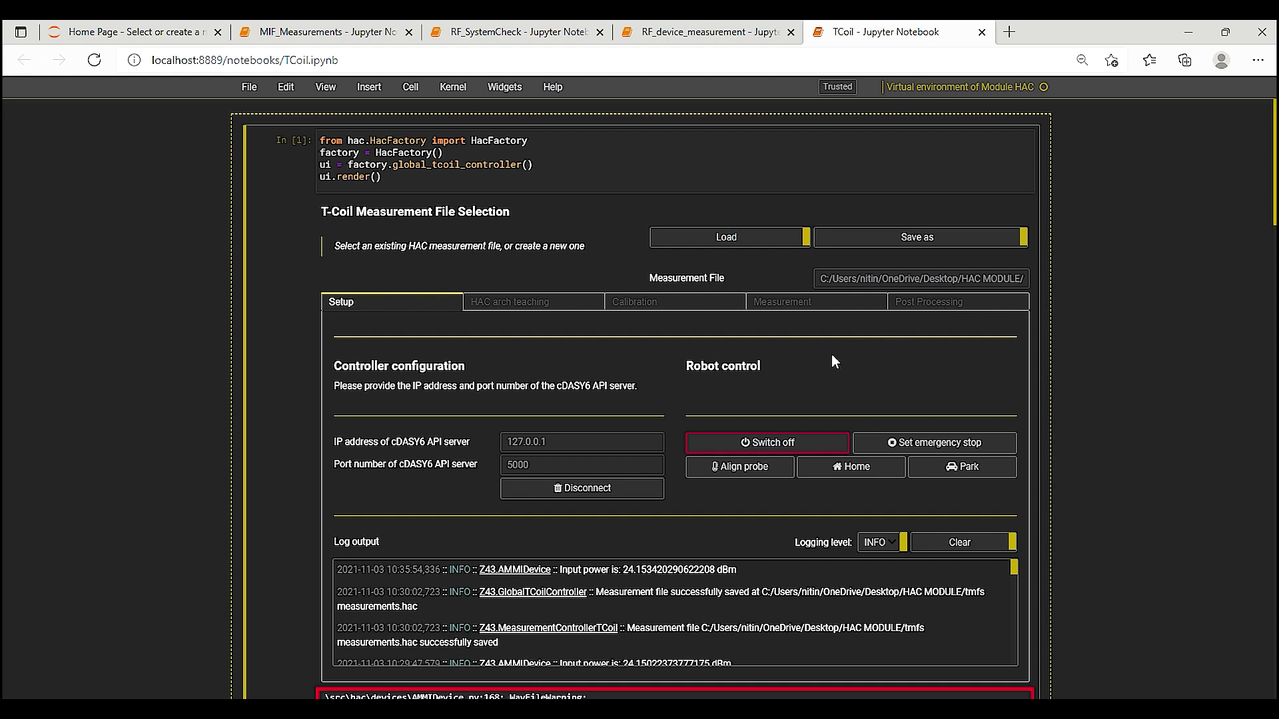
Scroll through the HAC arch teaching reference points, then show the coil and probe calibration factors.
click(499, 303)
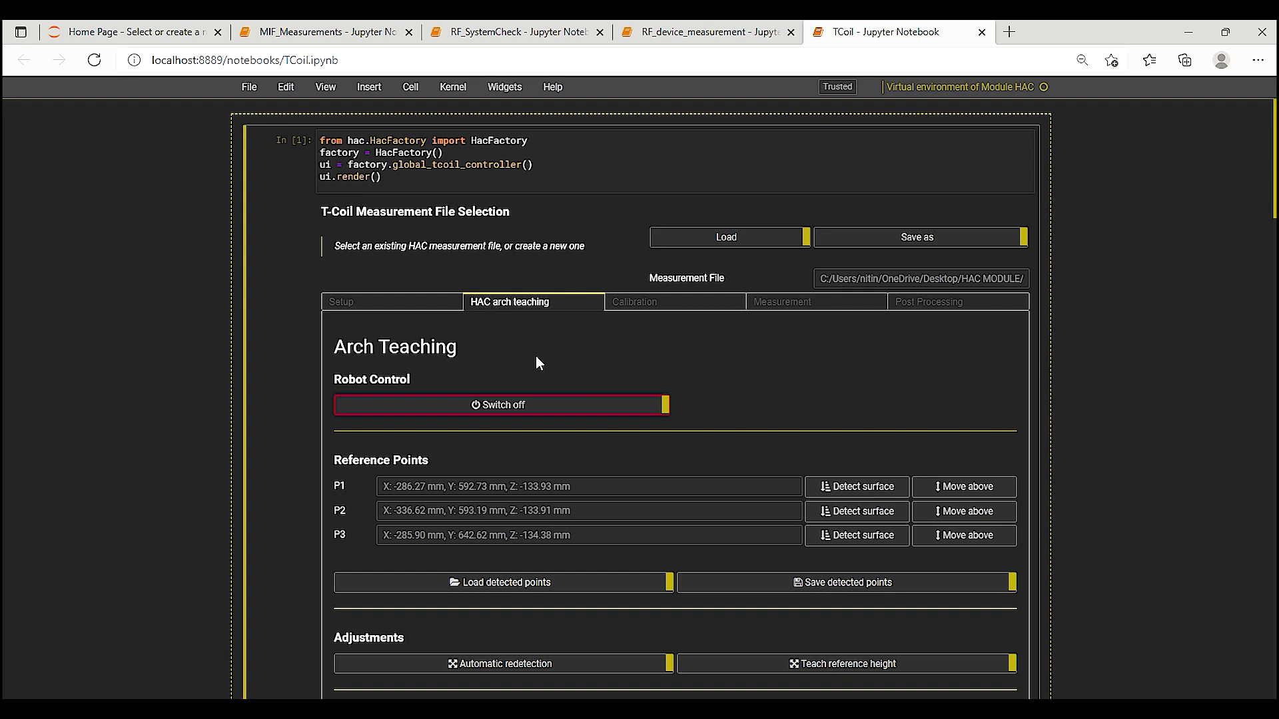
scroll(525, 346, down, 3)
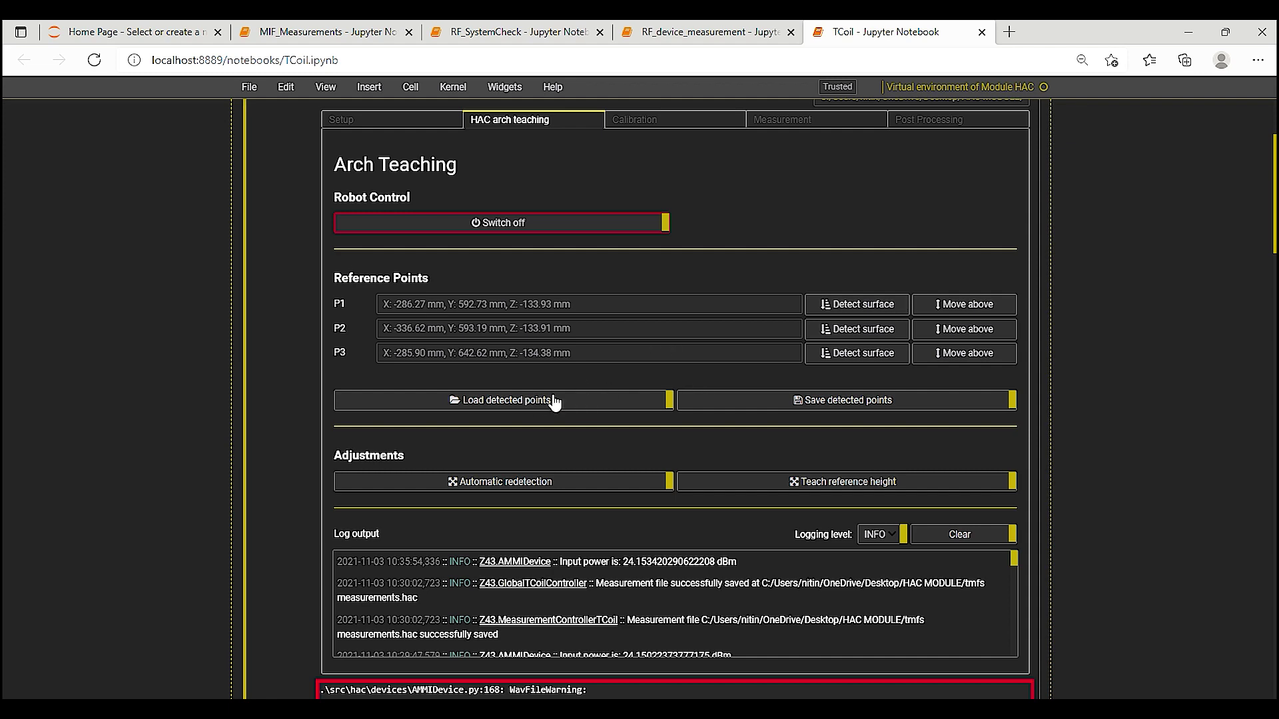
scroll(645, 293, up, 1)
scroll(646, 272, up, 2)
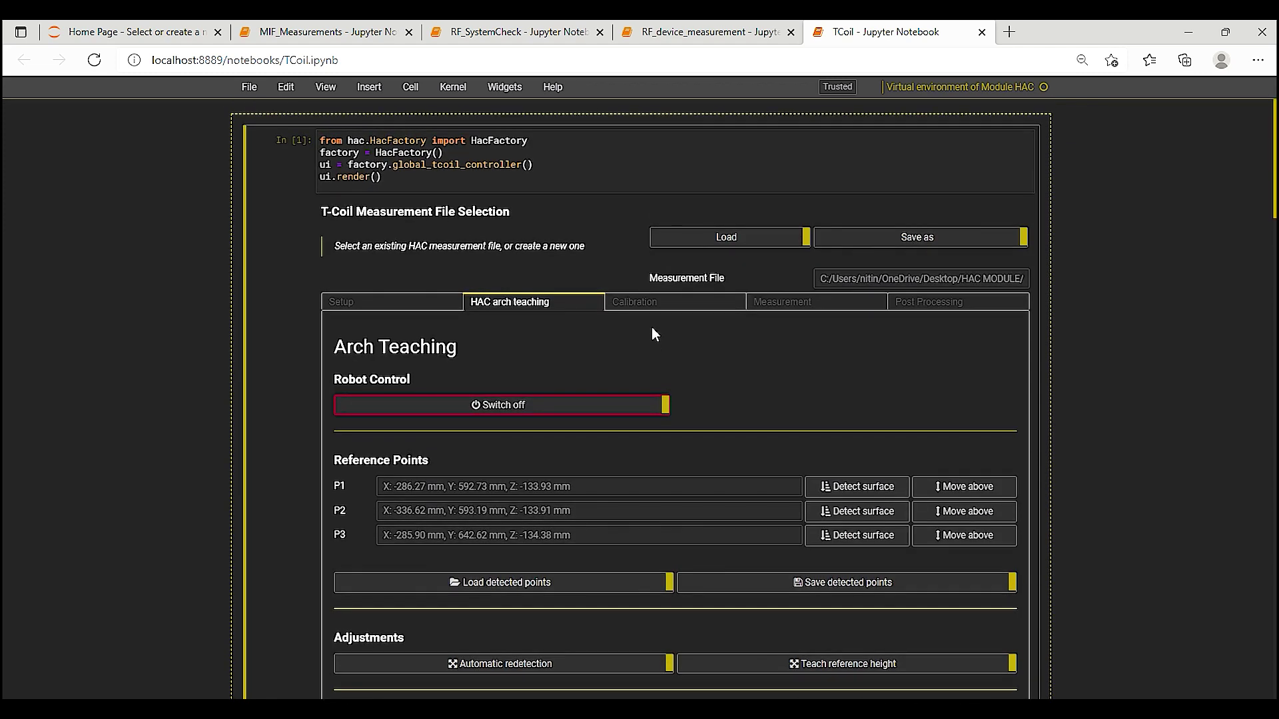
click(640, 302)
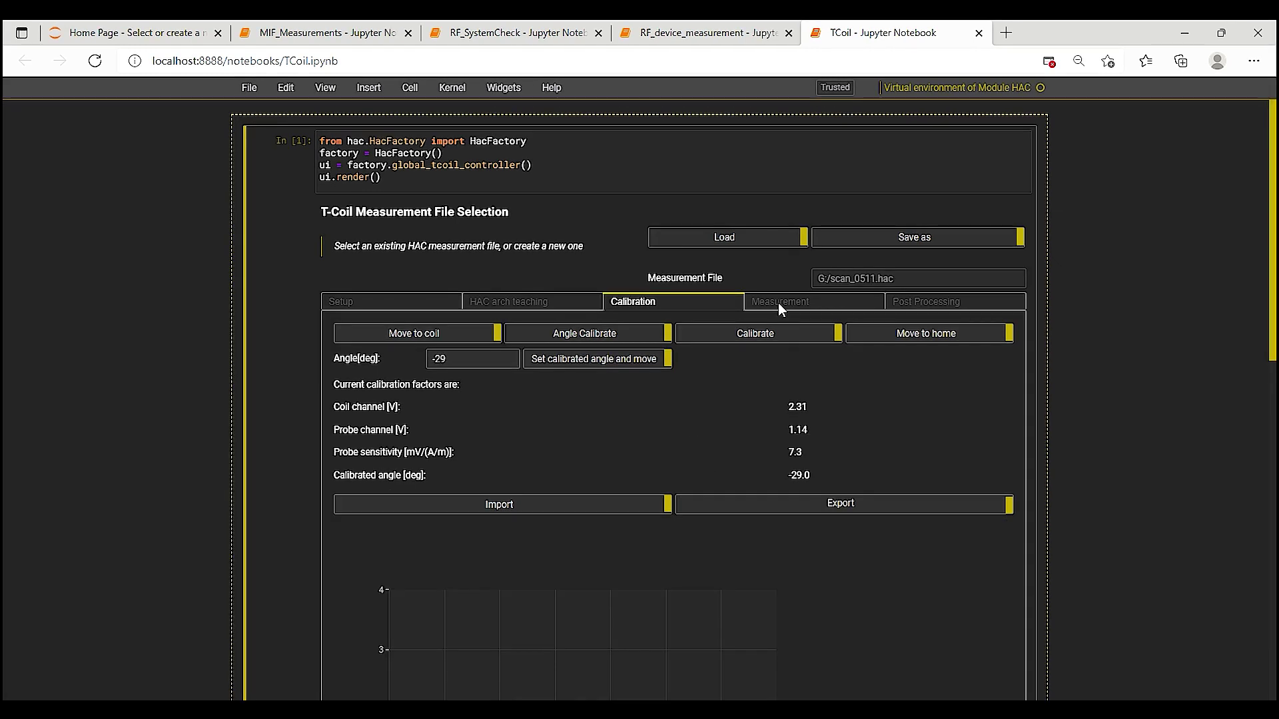
Check the 52 × 52 mm grid with 4 mm steps and start the T-Coil H-field scan.
click(778, 302)
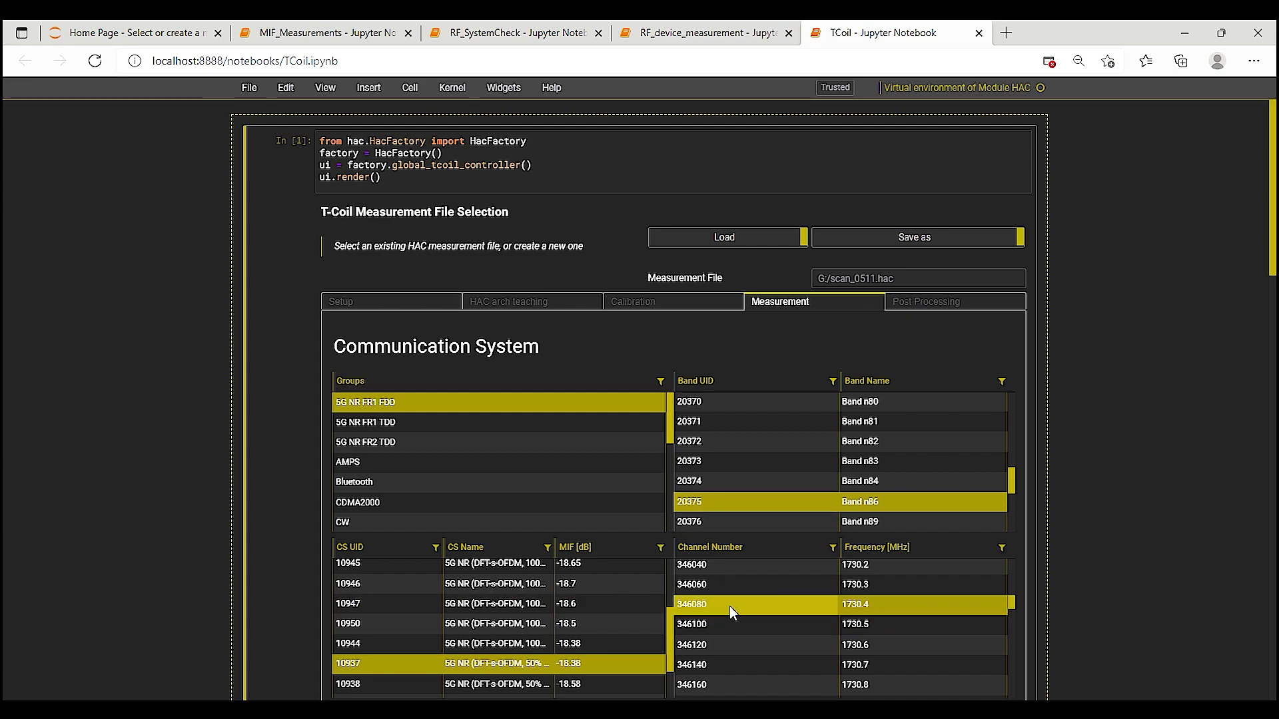
scroll(1082, 501, down, 5)
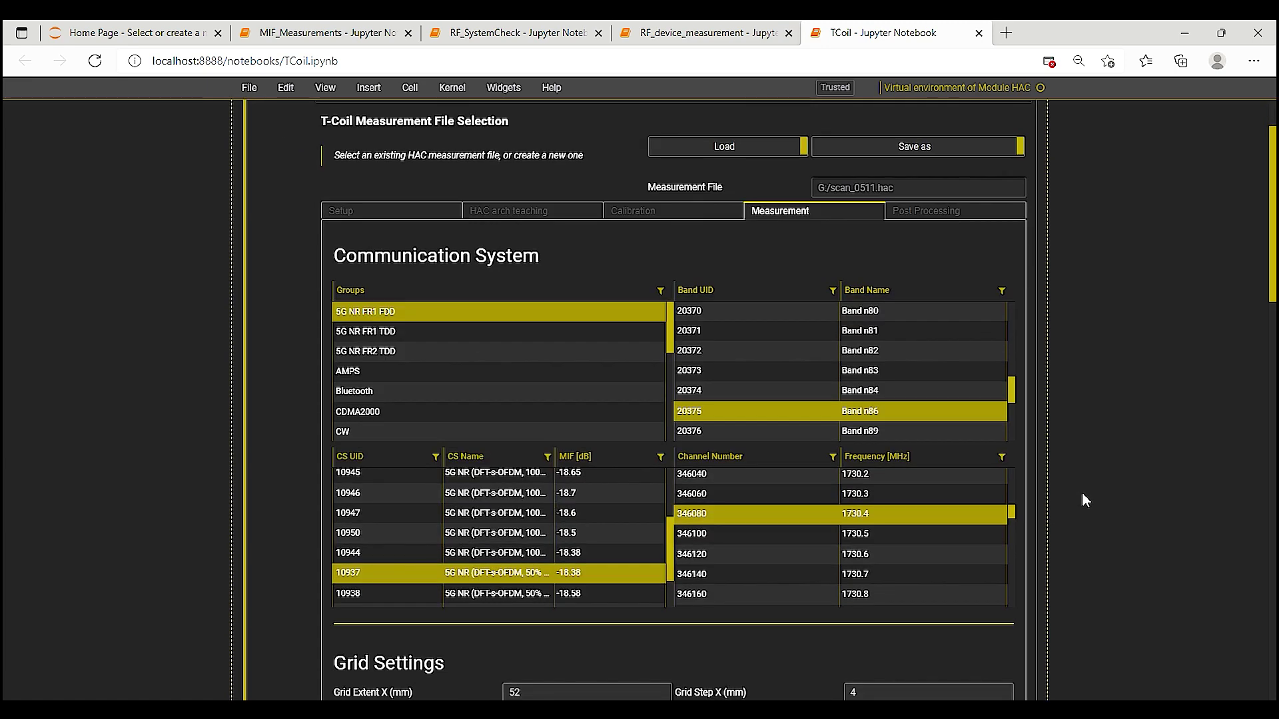
click(530, 424)
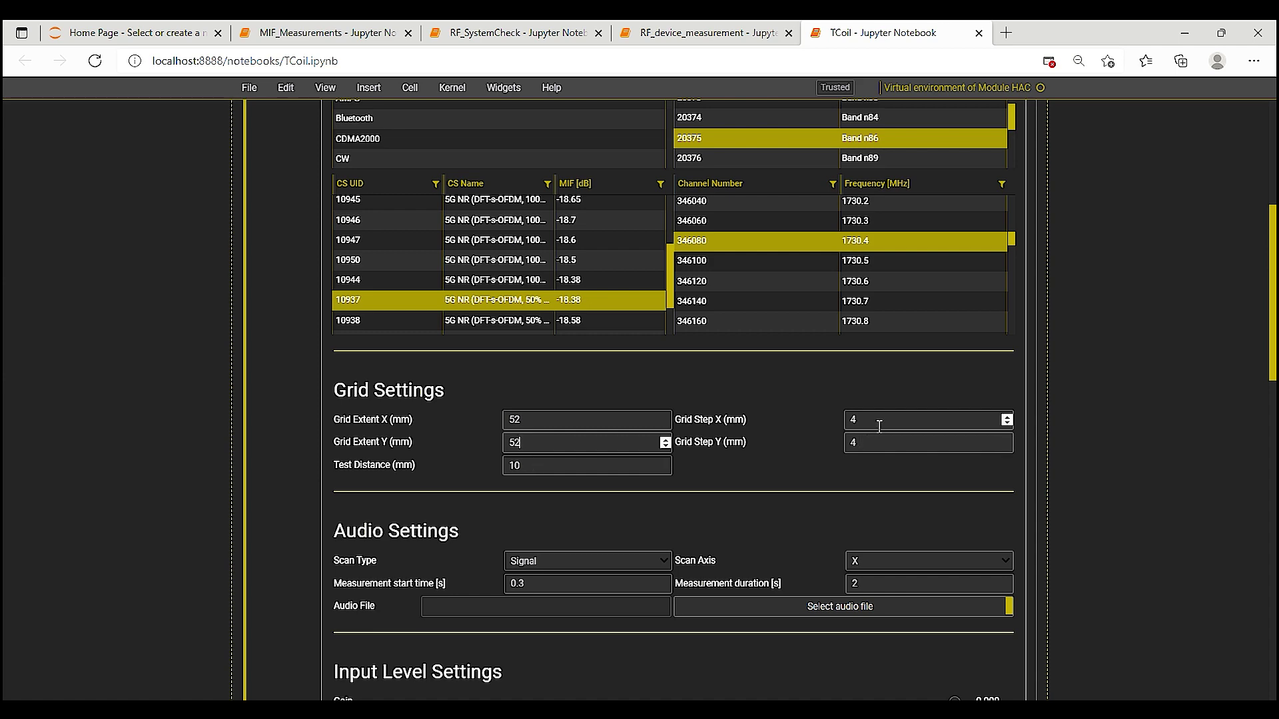
click(879, 449)
scroll(868, 469, down, 4)
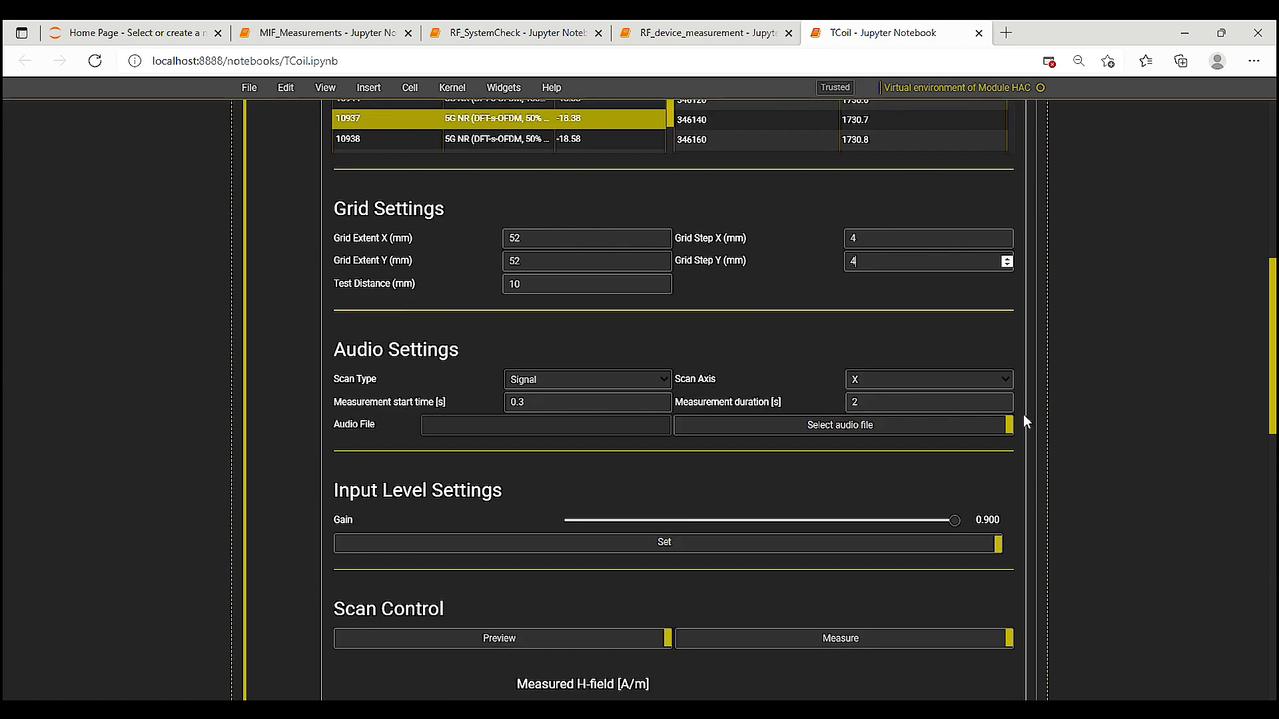
scroll(1110, 451, down, 4)
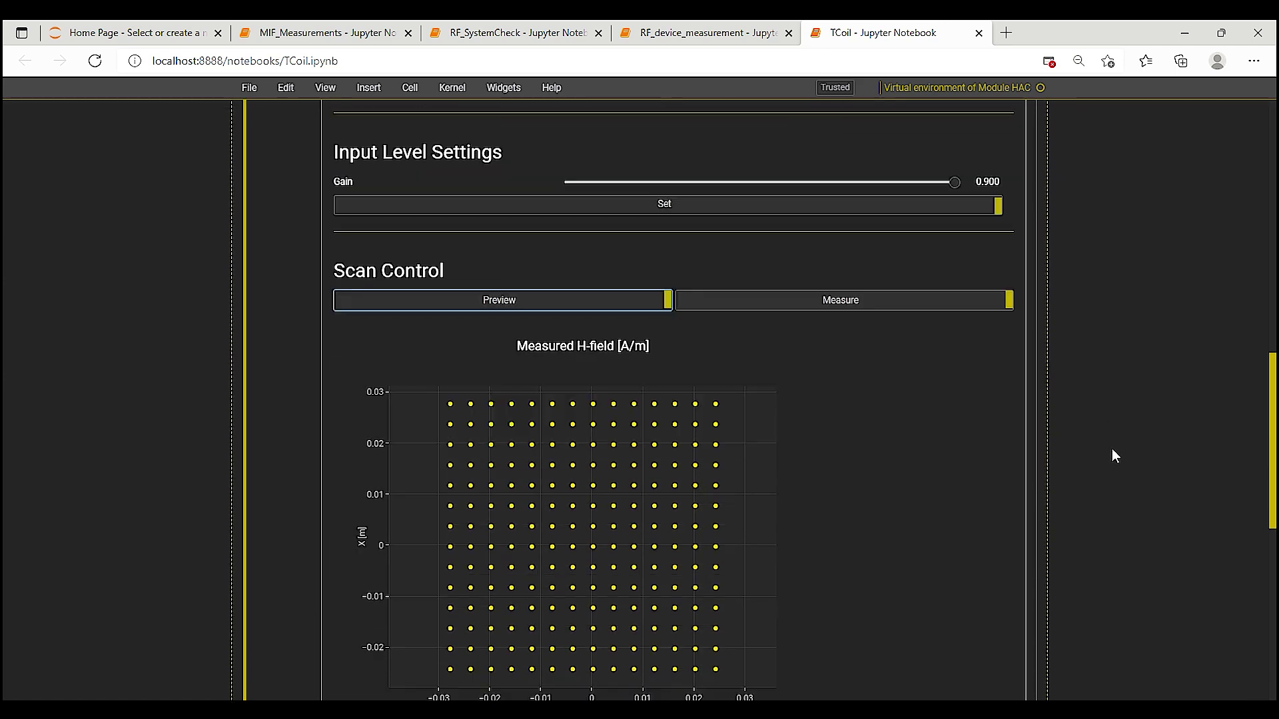
click(841, 277)
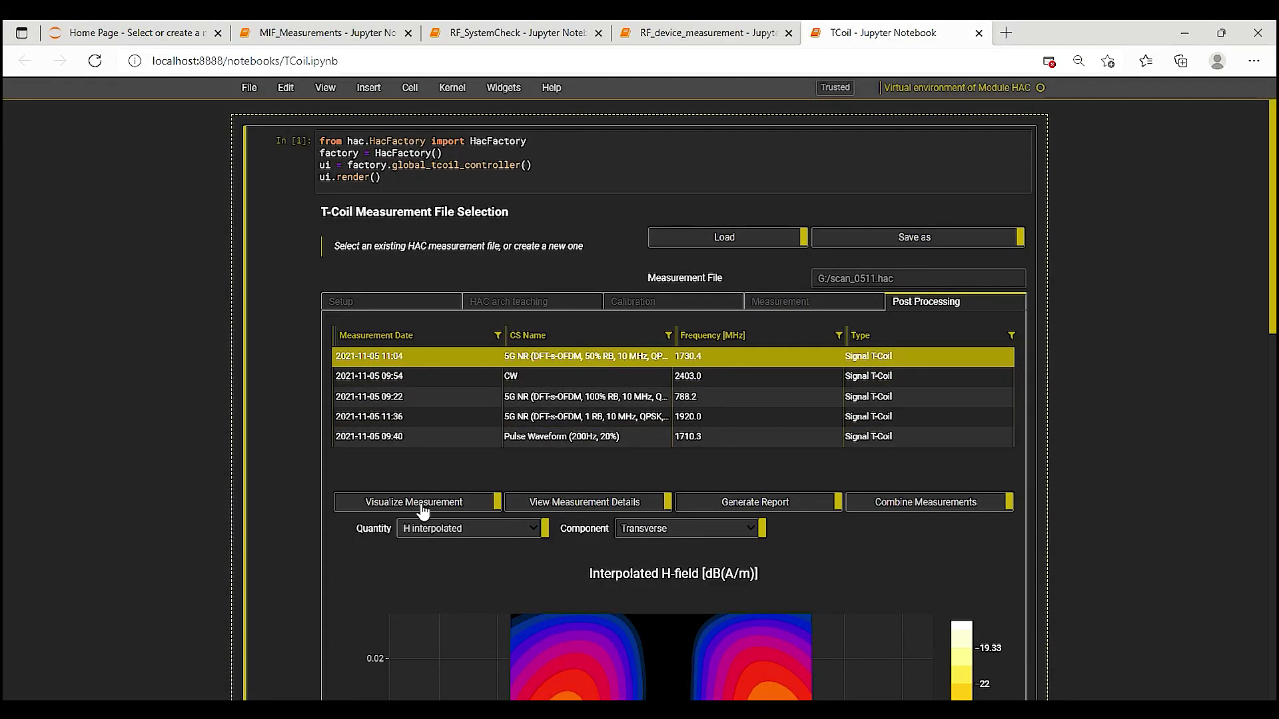
Plot the 5G NR 1730.4 MHz H-field and find Hmax -24.39 dB(A/m) in its details.
click(422, 508)
scroll(874, 605, down, 3)
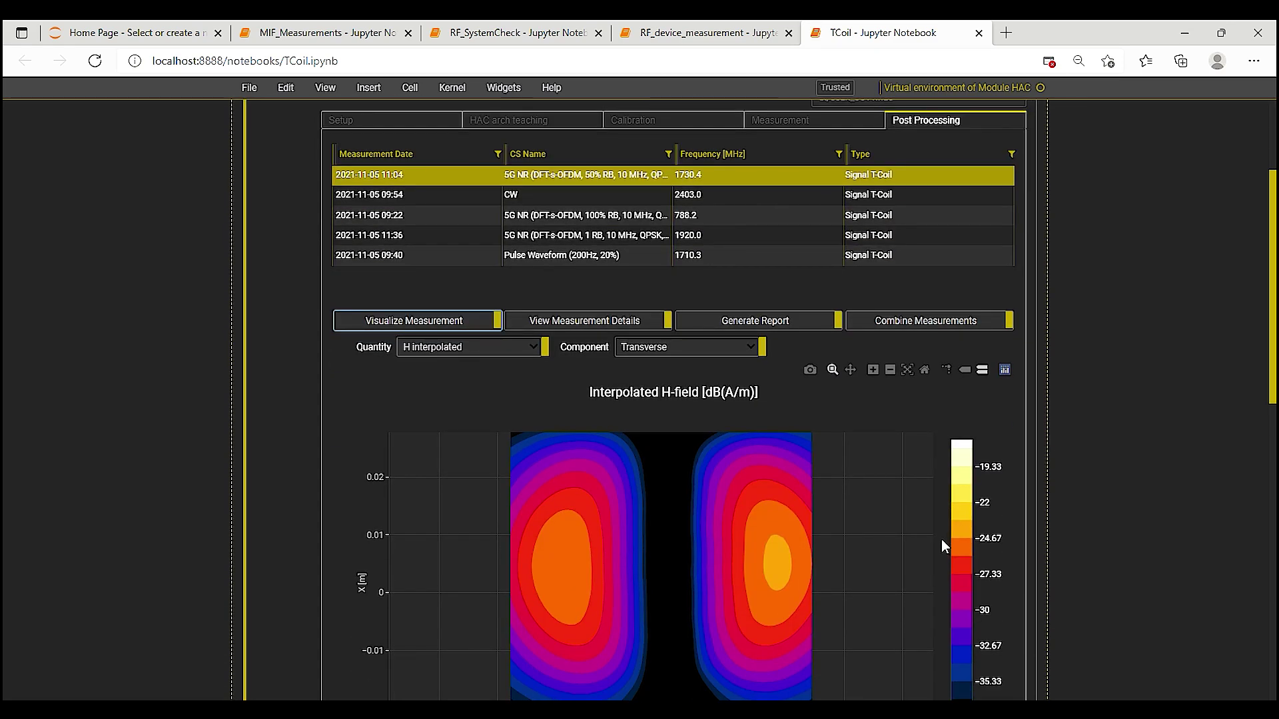
click(574, 323)
scroll(693, 490, down, 10)
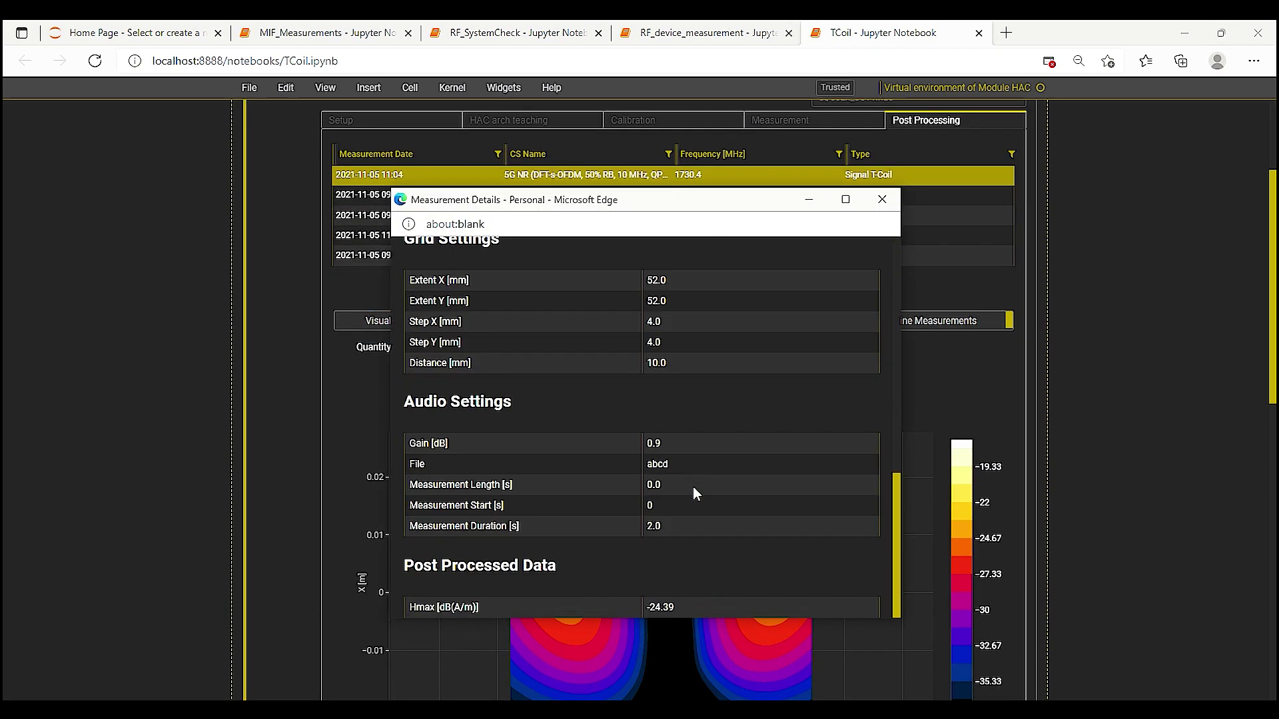
drag(691, 604, 637, 609)
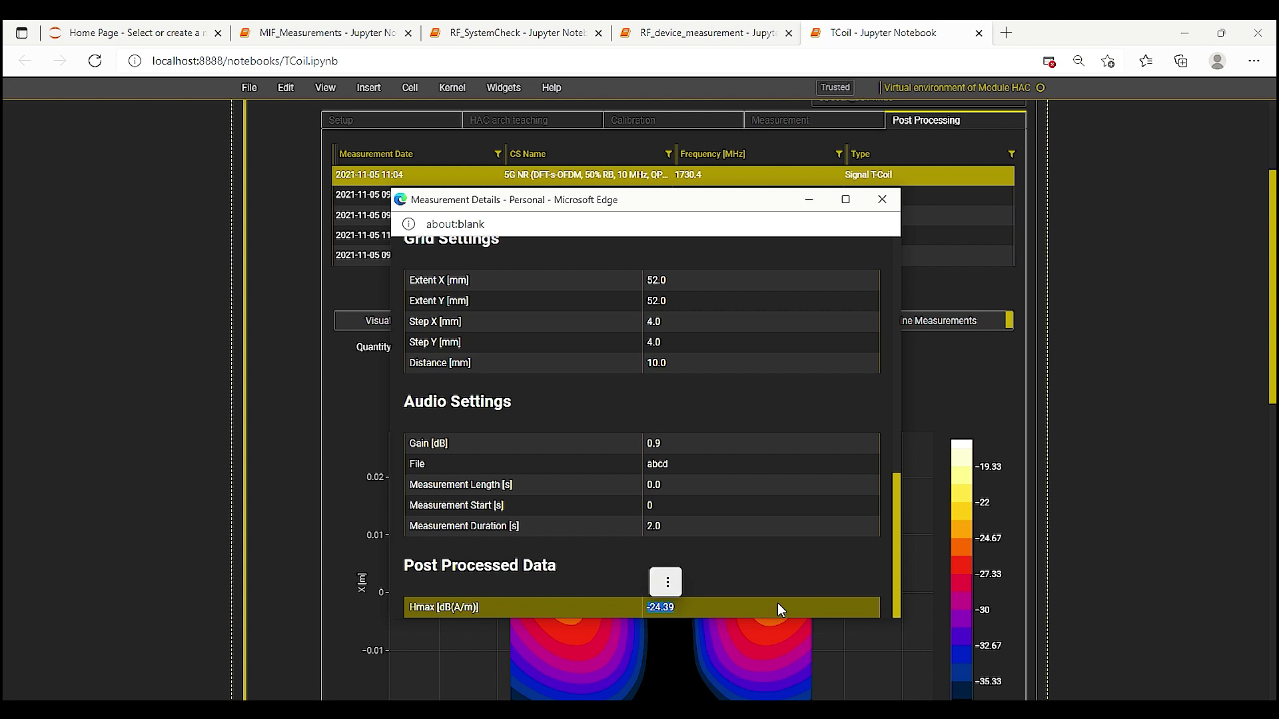
click(709, 605)
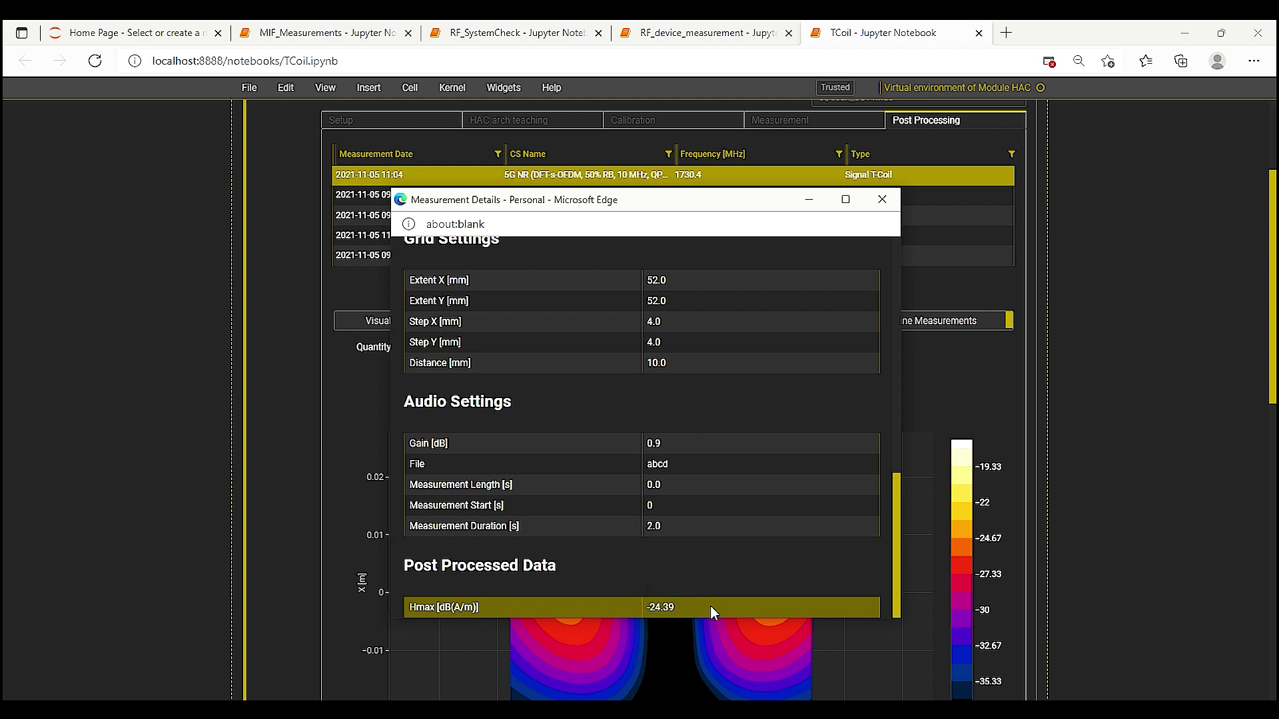